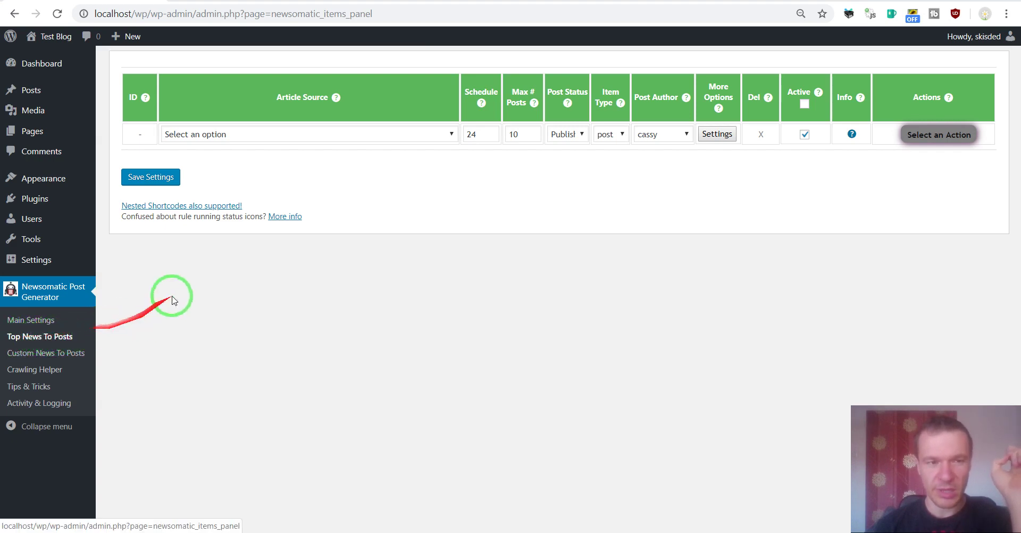
Set the new rule's article source to Category - Sport and its generated post country to Germany
left_click(201, 135)
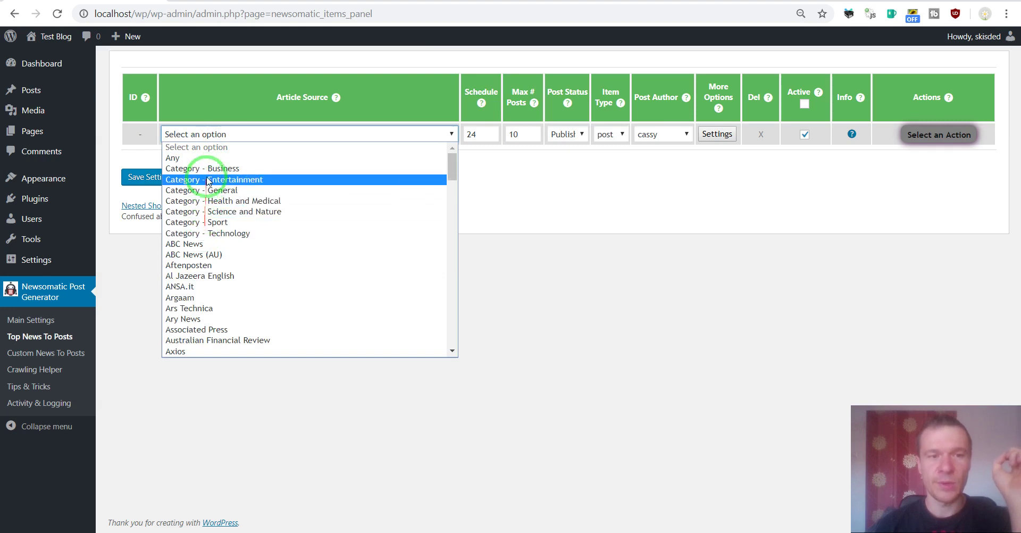
left_click(206, 223)
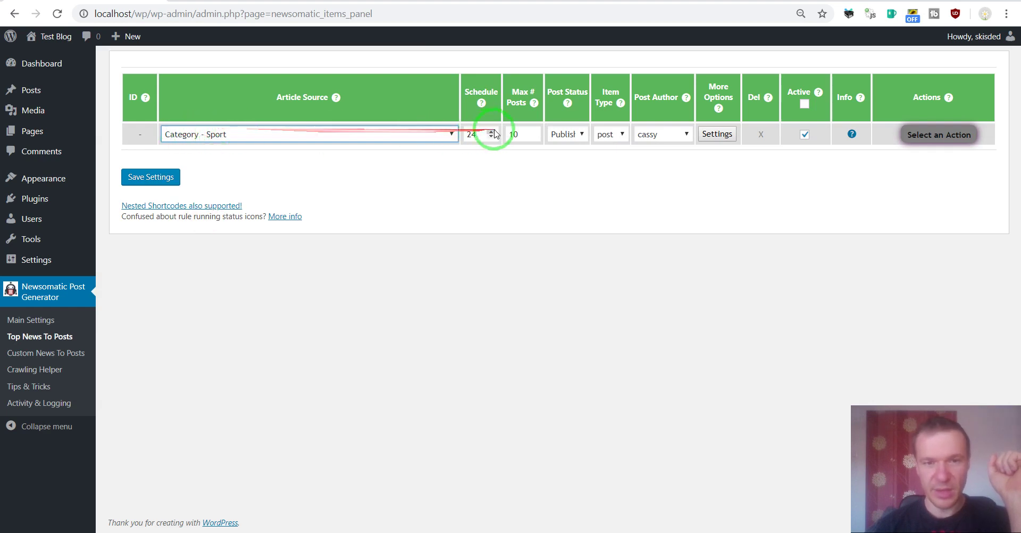
left_click(711, 136)
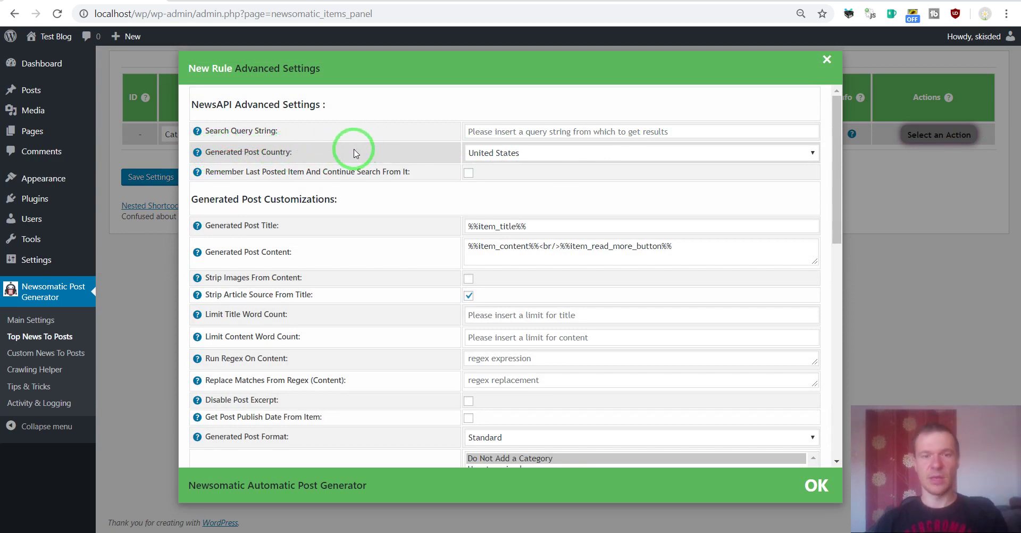
left_click(494, 152)
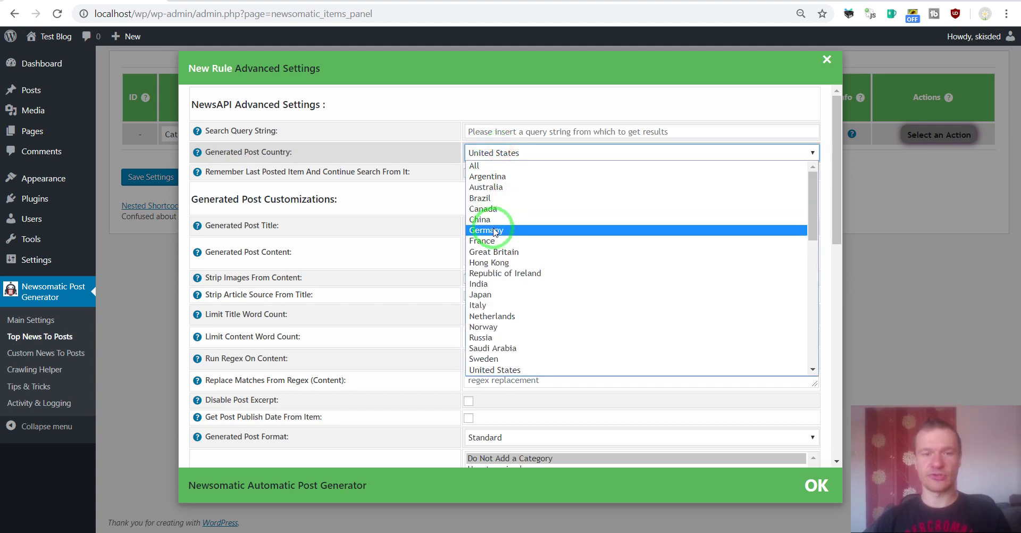
left_click(494, 232)
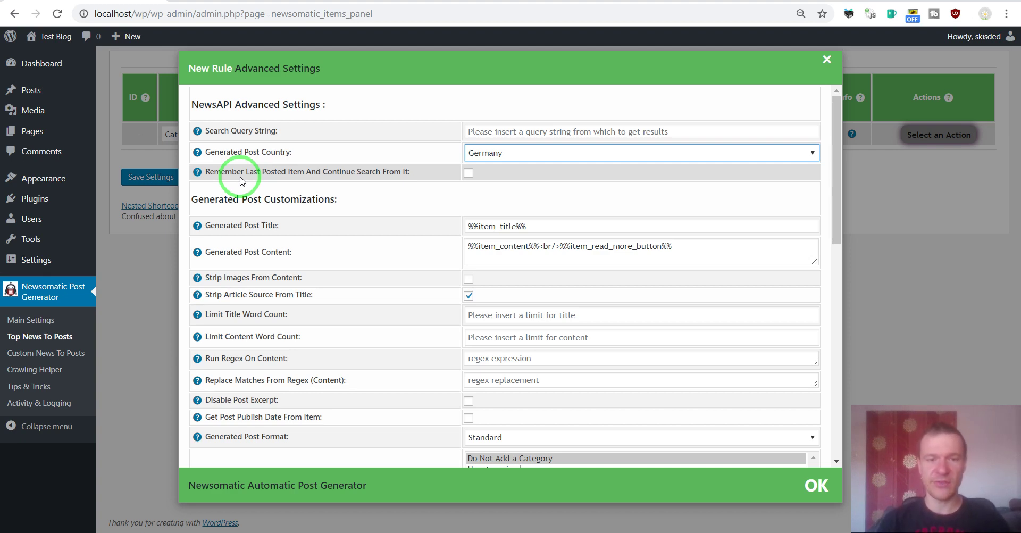
Set the new rule to automatically translate content to English (Google Translate)
scroll(240, 181, "down", 10)
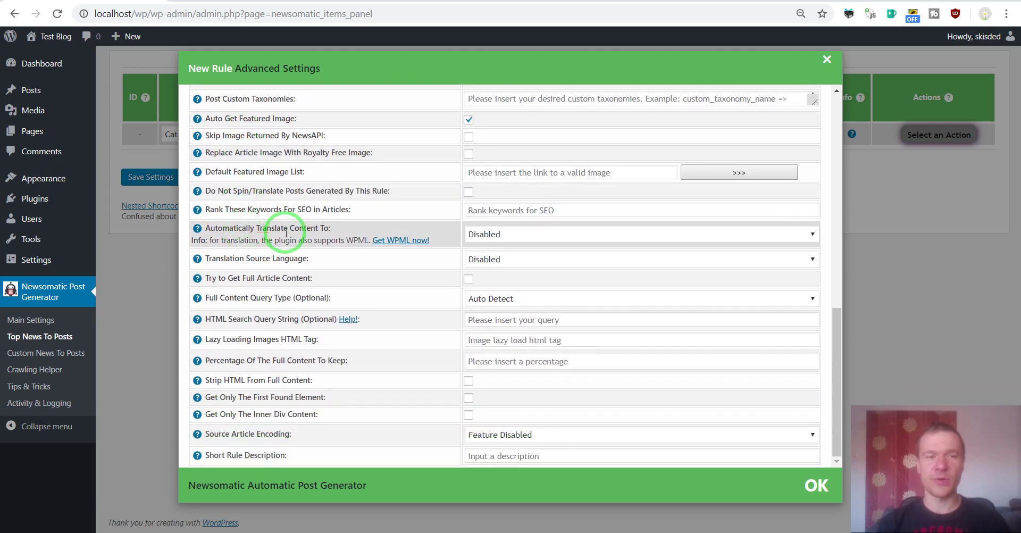
mouse_move(204, 232)
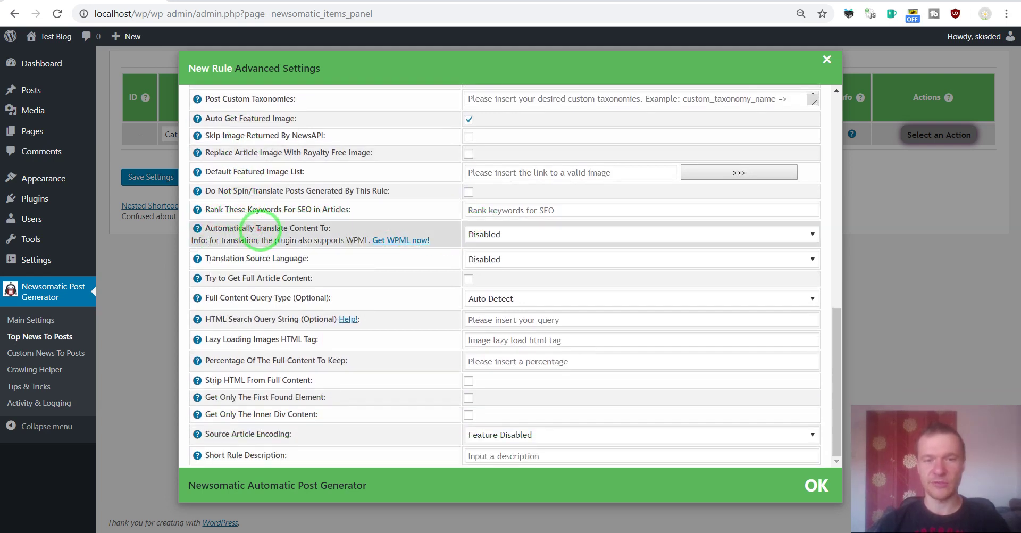
left_click(493, 237)
key("e")
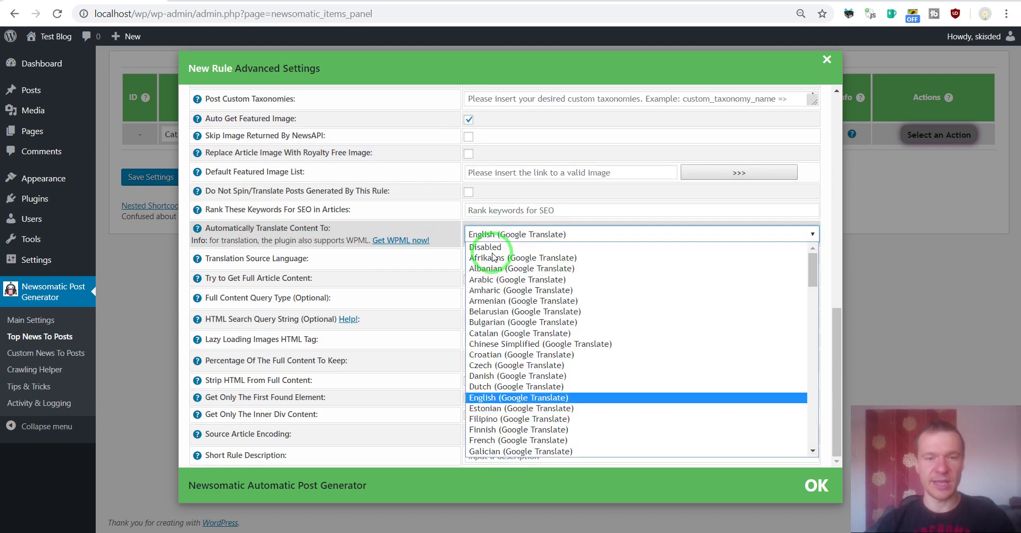
scroll(498, 320, "down", 3)
scroll(498, 327, "up", 4)
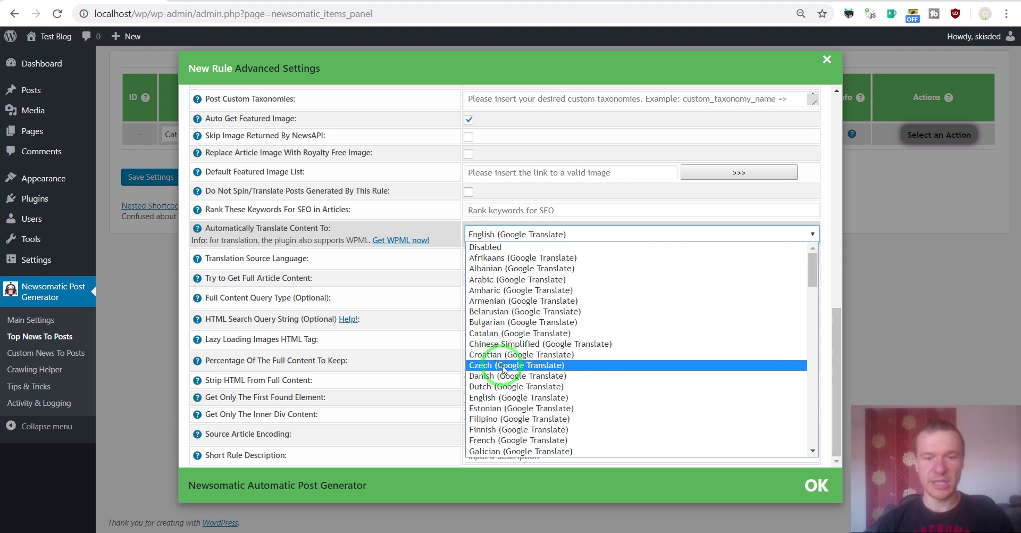
left_click(498, 399)
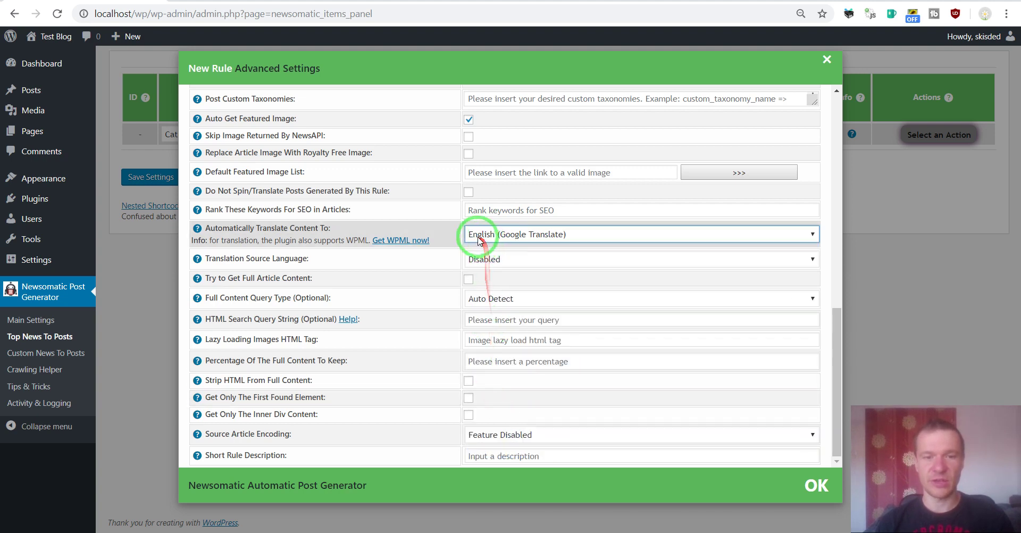
Set the new rule's translation source language to German (Deepl)
left_click_drag(230, 258, 302, 259)
left_click(307, 260)
left_click(572, 259)
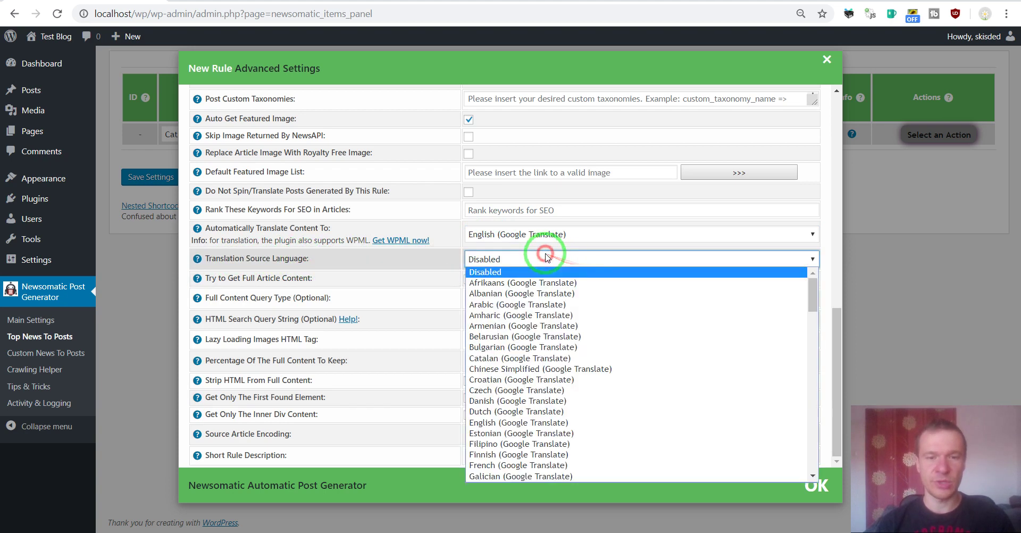
key("g")
key("Down")
key("Down")
key("Down")
key("Down")
key("Down")
key("Down")
key("Down")
key("Down")
key("Down")
key("Down")
key("Down")
key("Down")
key("Down")
key("Down")
key("Down")
key("Down")
key("Down")
key("Down")
key("Down")
key("Down")
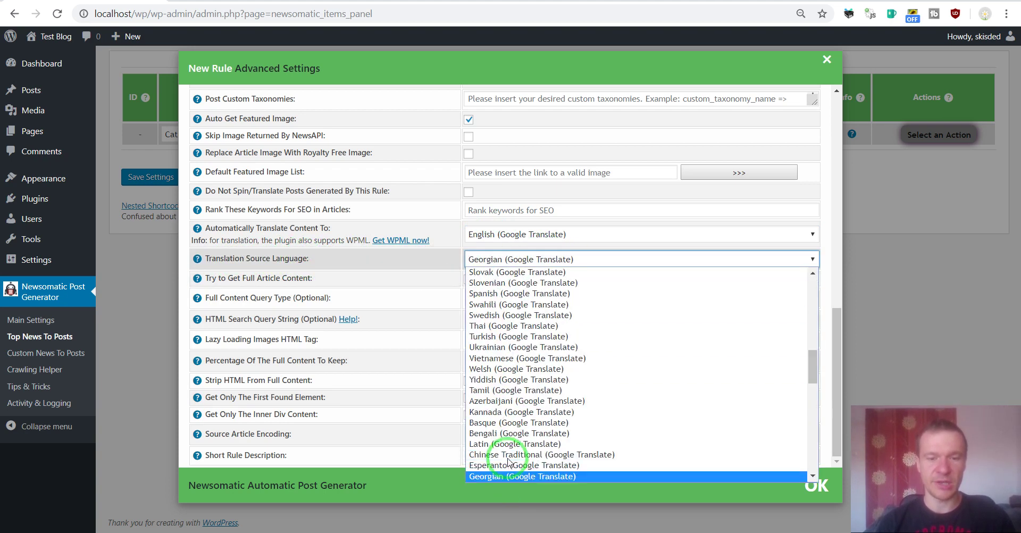
left_click(508, 477)
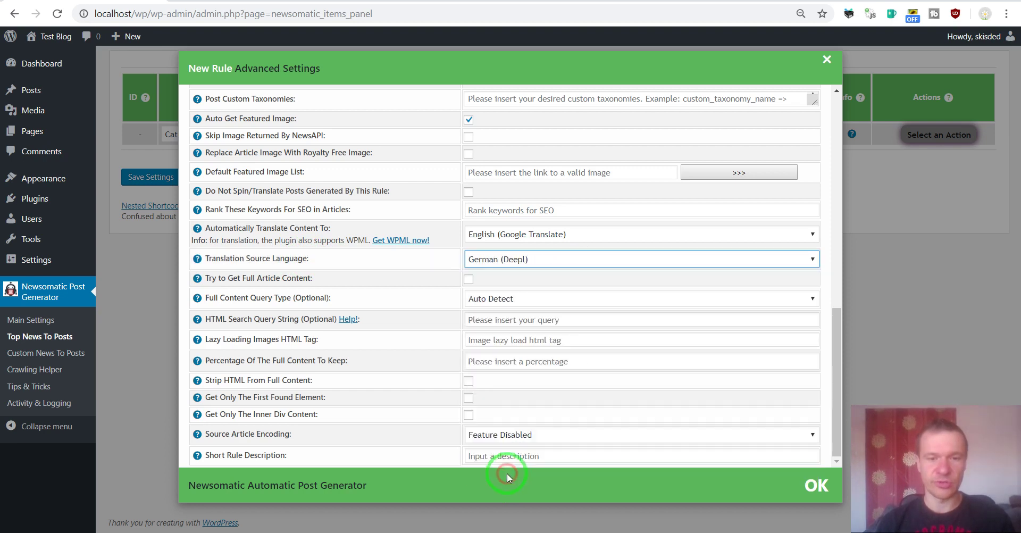
Change the new rule's translation source language to German (Google Translate)
left_click(494, 259)
key("g")
key("g")
key("g")
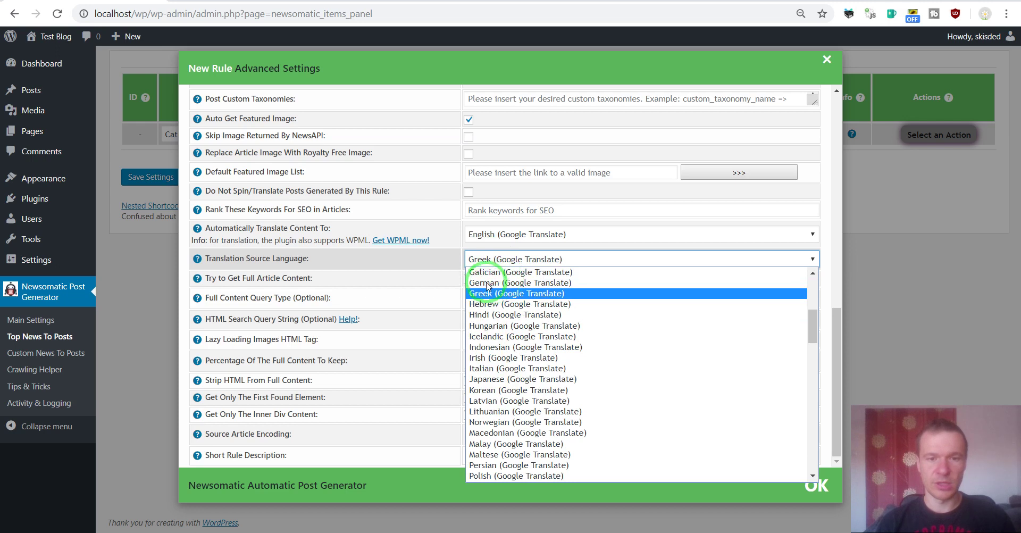
left_click(486, 285)
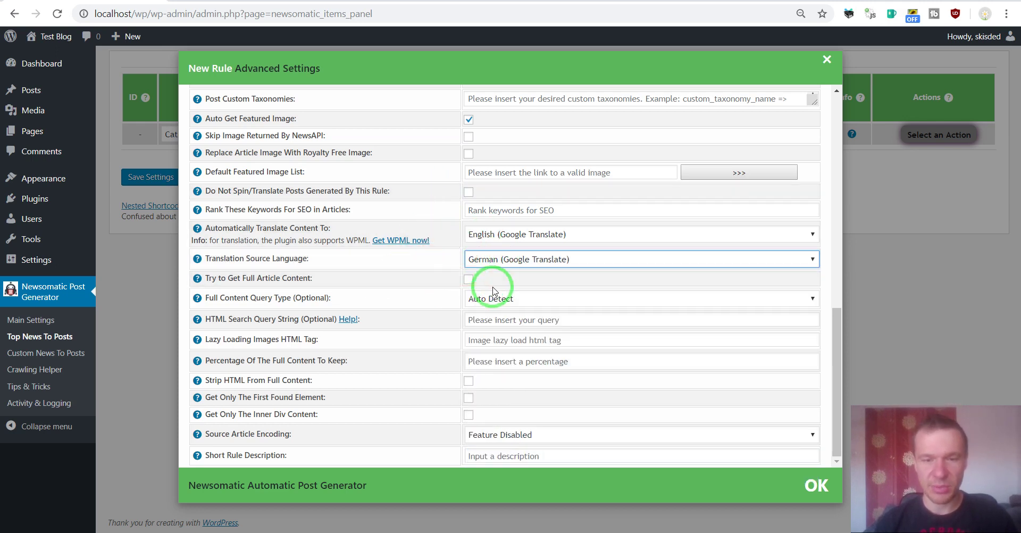
Set both the translation source language and the automatic content translation back to Disabled
left_click(479, 261)
scroll(484, 298, "up", 5)
left_click(487, 272)
left_click(488, 234)
left_click(490, 246)
Close the rule's advanced settings and save the new Category - Sport rule
left_click(177, 181)
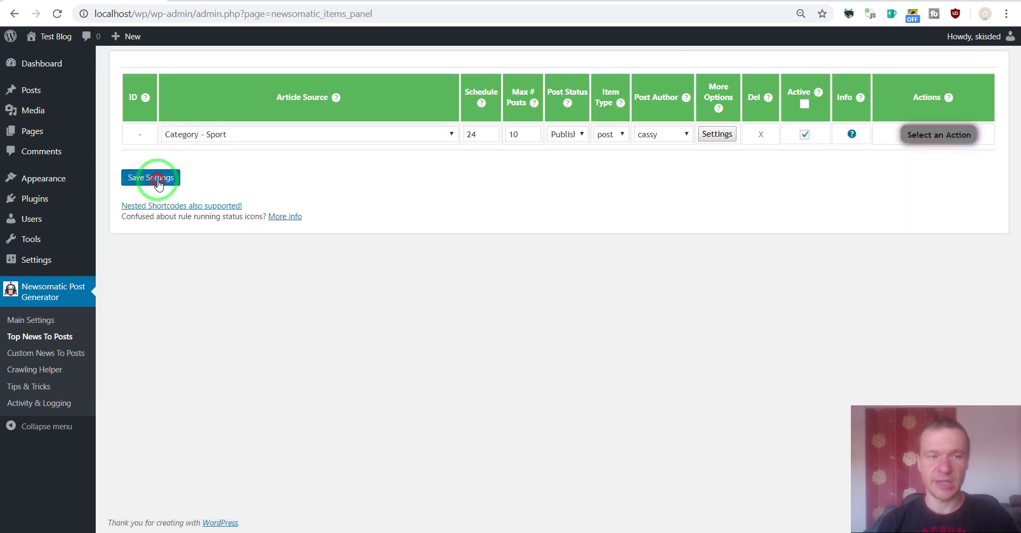
left_click(177, 179)
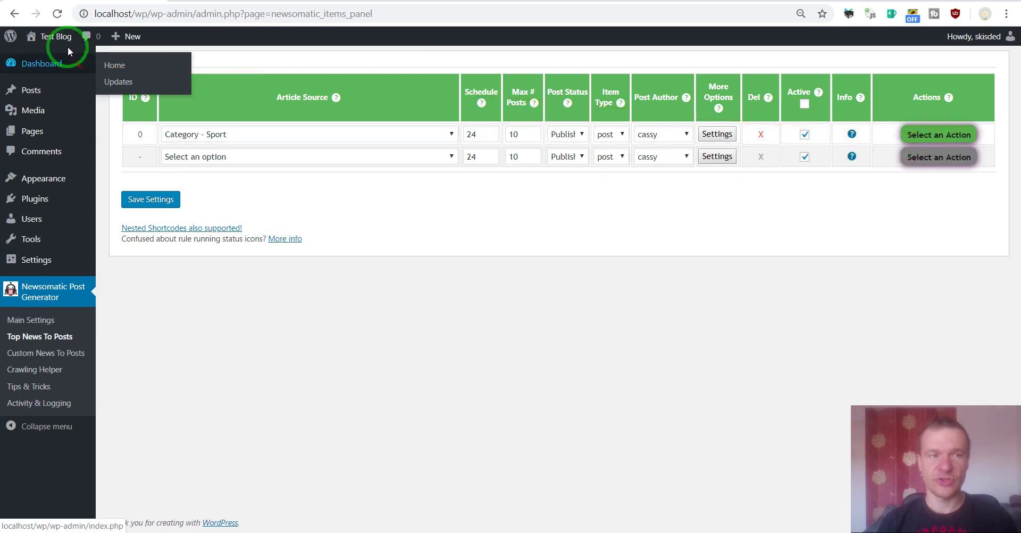
View the Test Blog's front page to check its existing posts, and return to the rule list
mouse_move(50, 40)
left_click(50, 59)
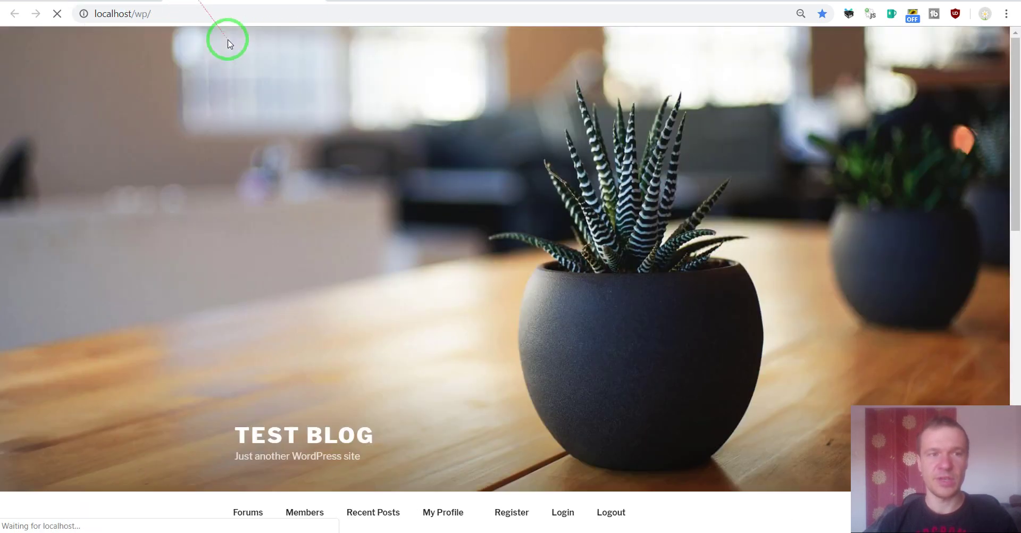
scroll(266, 240, "down", 5)
left_click(15, 14)
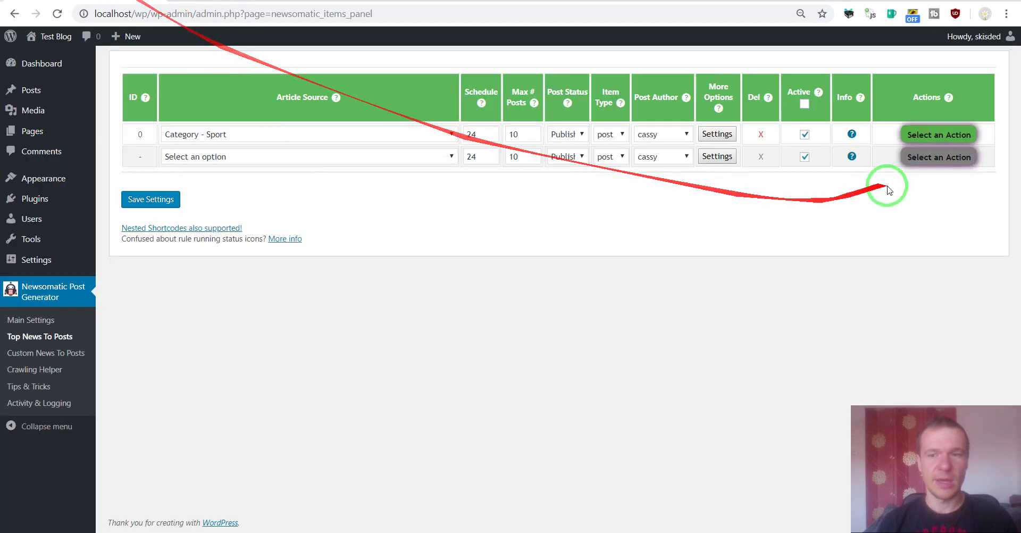
Run the Category - Sport rule manually and confirm the run
left_click(920, 135)
left_click(920, 158)
key("Return")
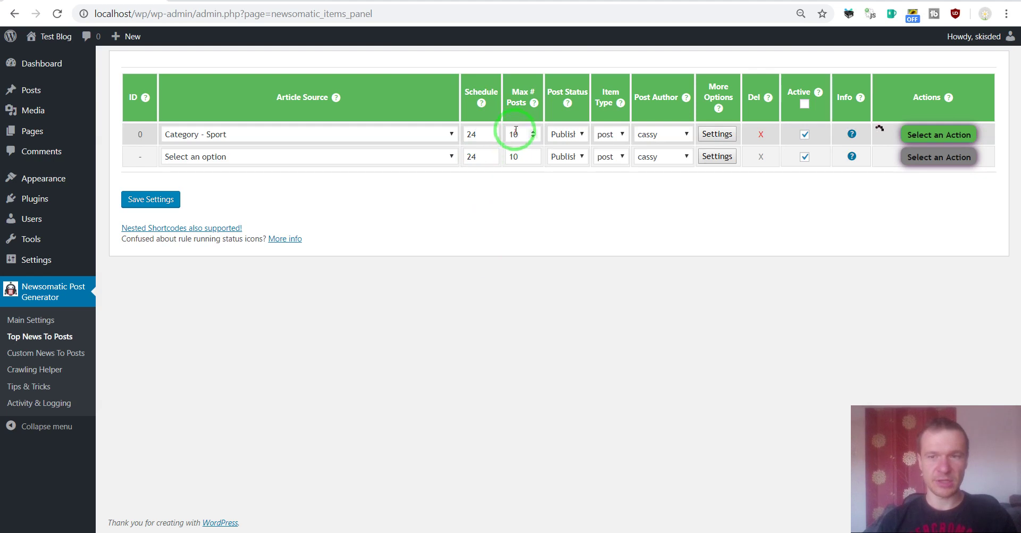
Reload the blog's front page, dismiss the page translation offer and examine the titles, images and text of the imported posts
mouse_move(526, 140)
left_mouse_down()
mouse_move(494, 226)
mouse_move(207, 5)
left_mouse_up()
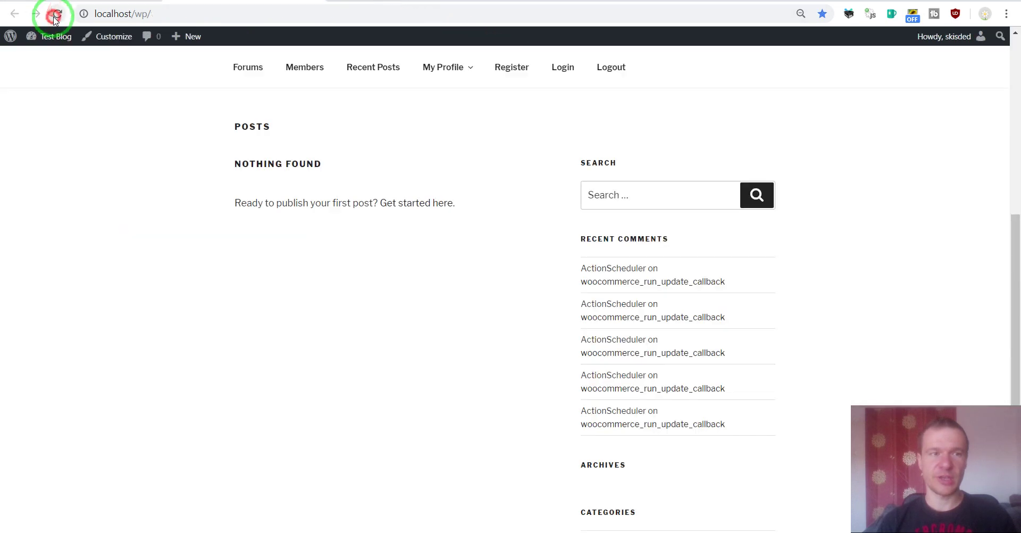
left_click(54, 17)
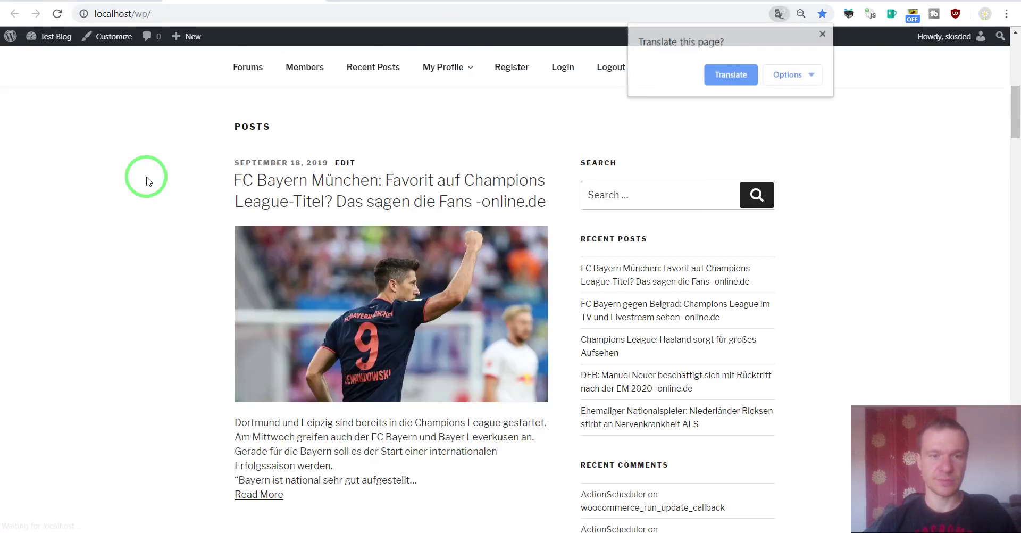
left_click(823, 35)
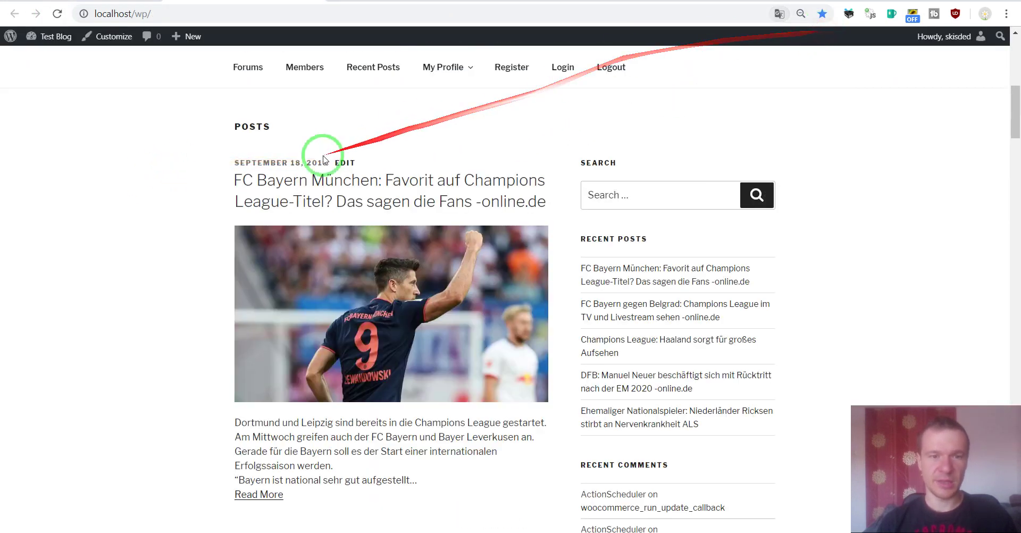
scroll(229, 184, "down", 7)
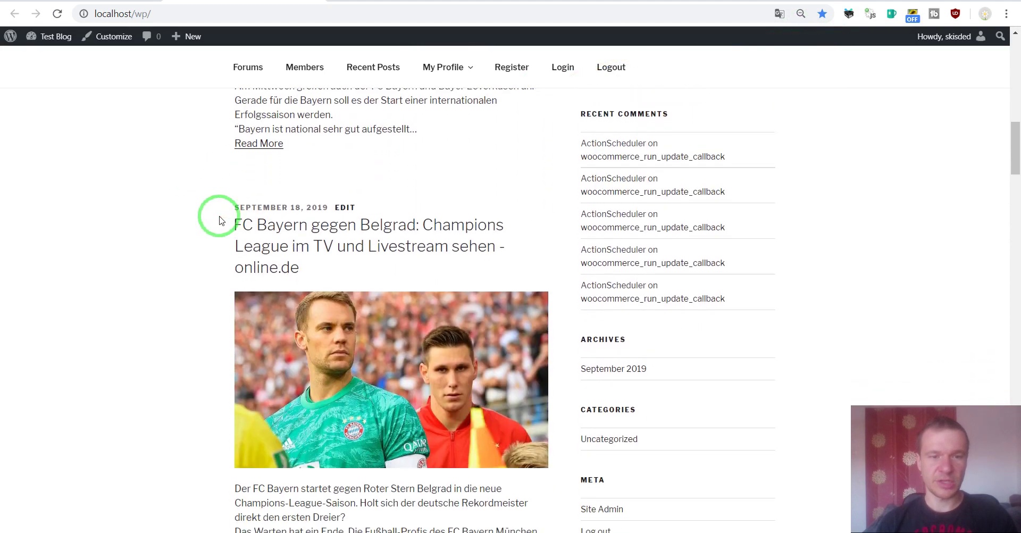
scroll(222, 220, "down", 10)
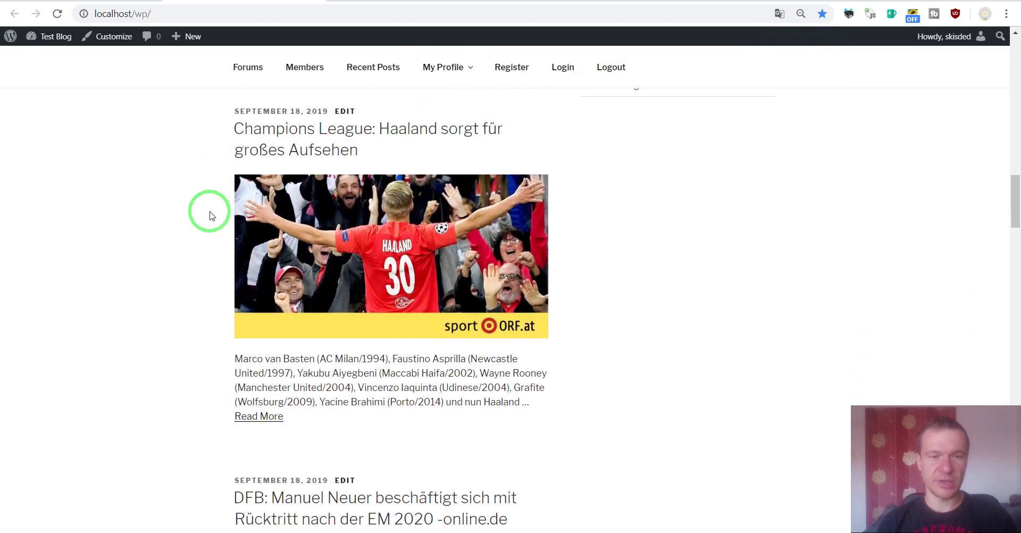
scroll(211, 216, "down", 8)
scroll(181, 206, "down", 18)
scroll(181, 206, "down", 20)
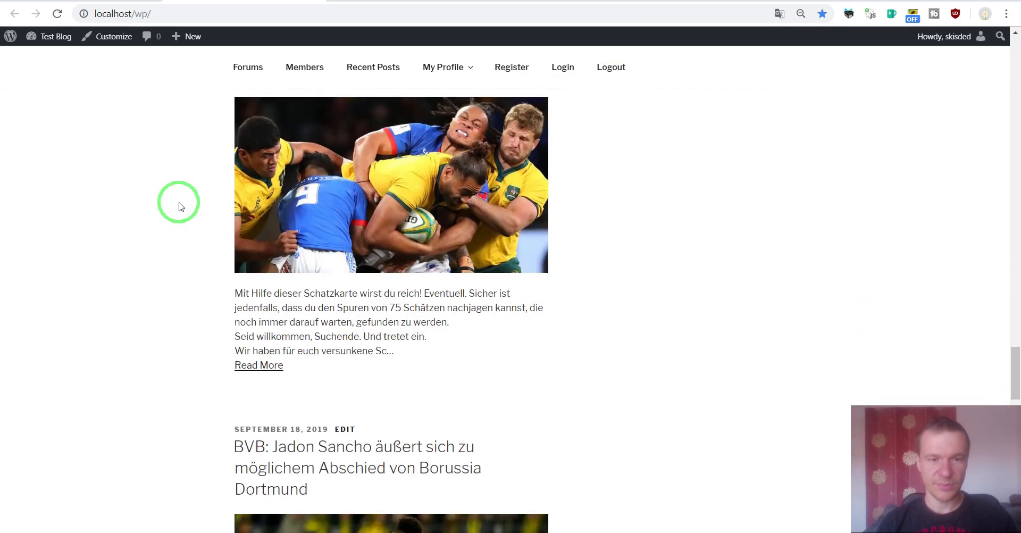
scroll(178, 207, "down", 6)
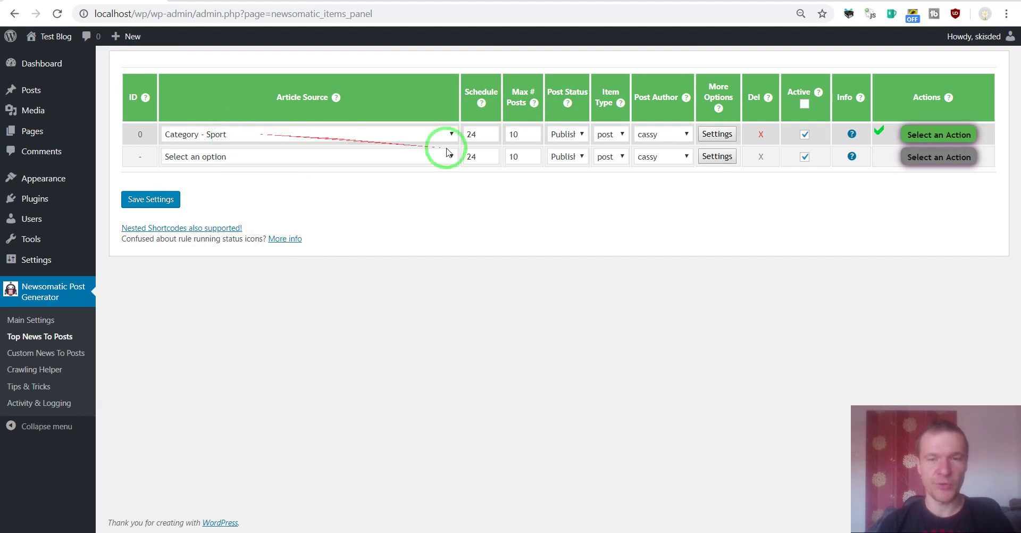
Review the countries available for generated posts in the Category - Sport rule's advanced settings
left_click(717, 134)
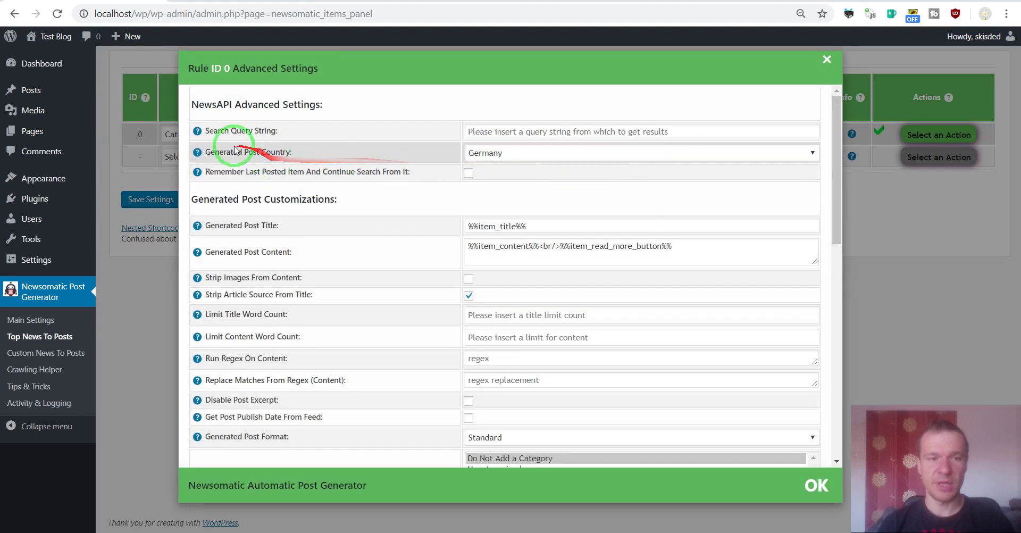
left_click_drag(211, 152, 288, 152)
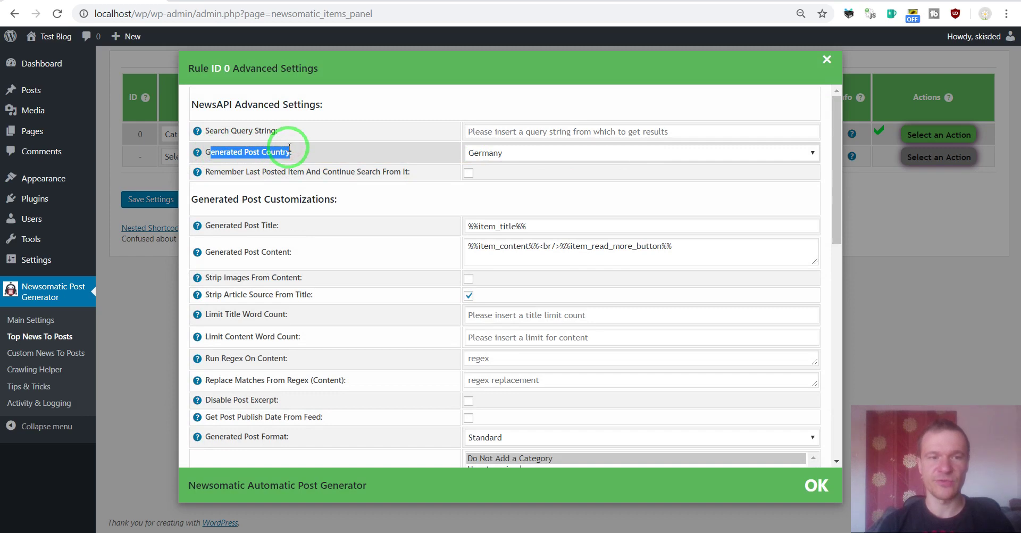
left_click(323, 153)
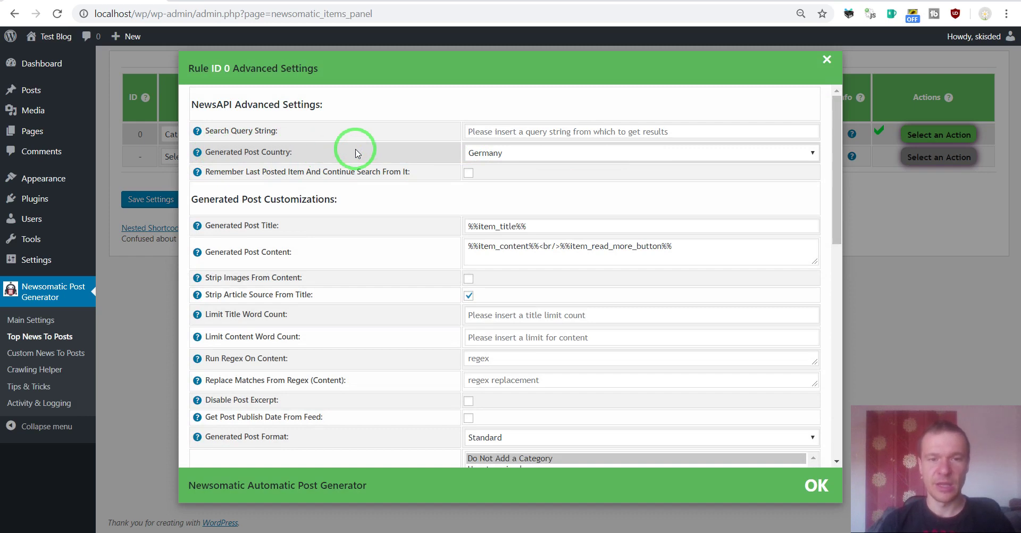
left_click(471, 153)
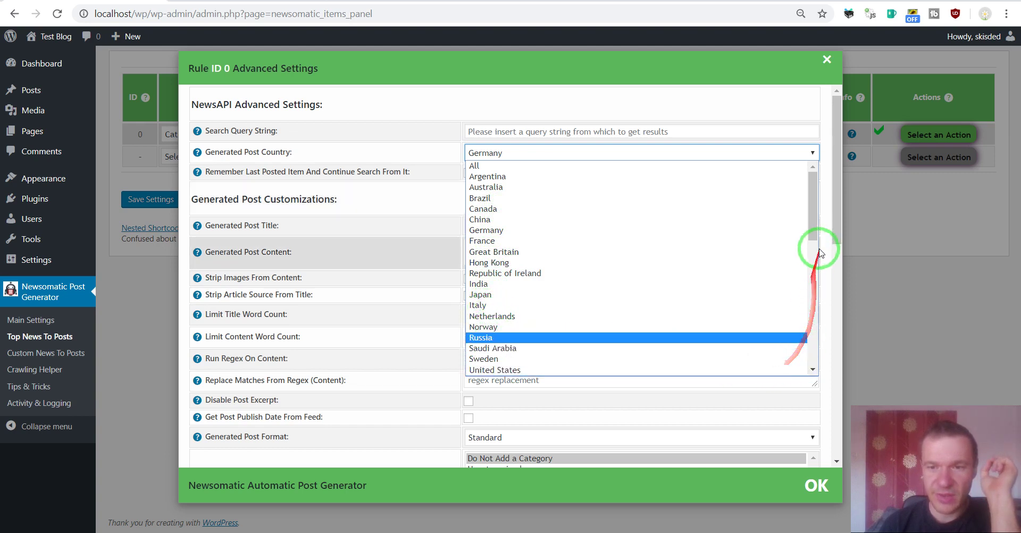
left_click_drag(811, 234, 810, 292)
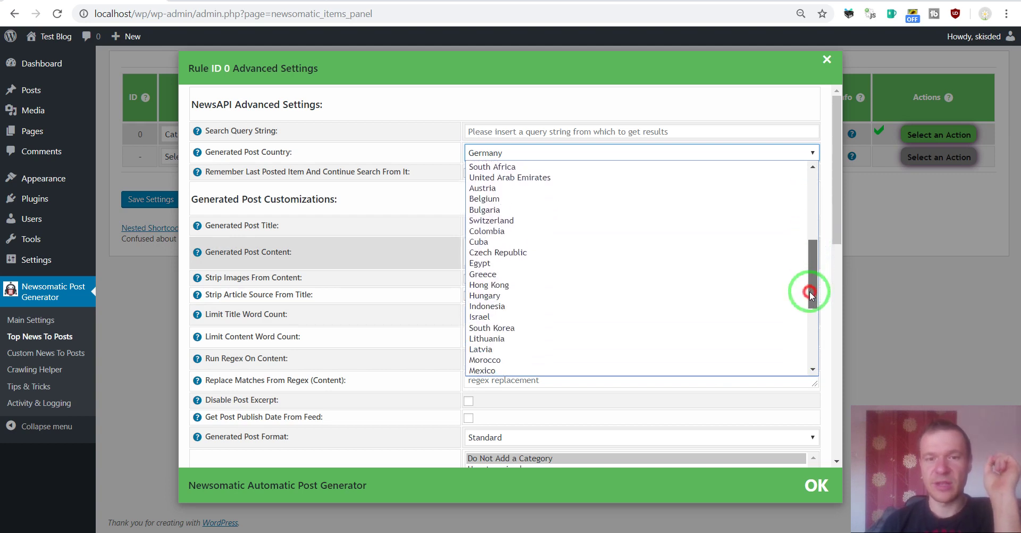
left_click_drag(810, 292, 818, 314)
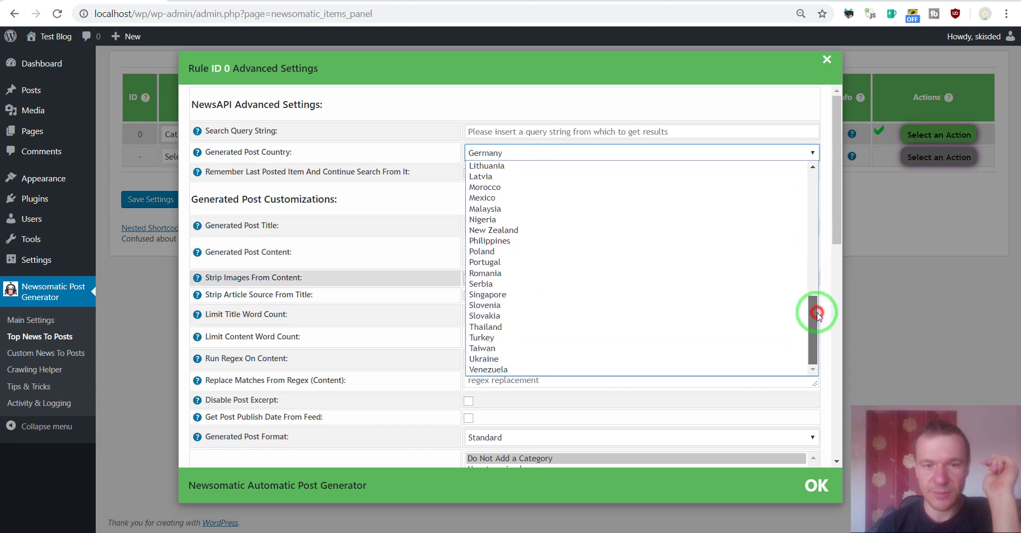
left_click(378, 209)
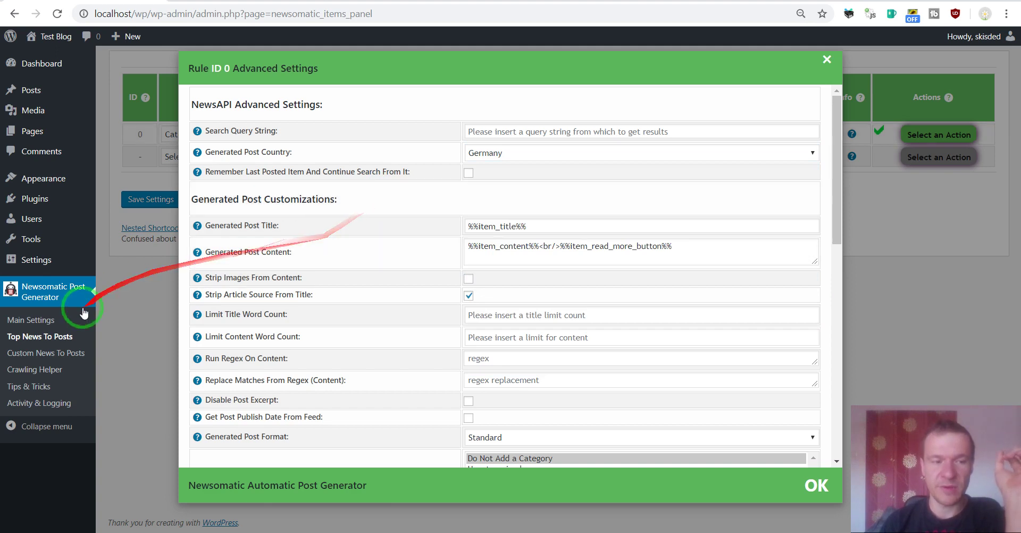
Go to the Custom News To Posts rules and set the new rule's article source to Any
left_click(36, 354)
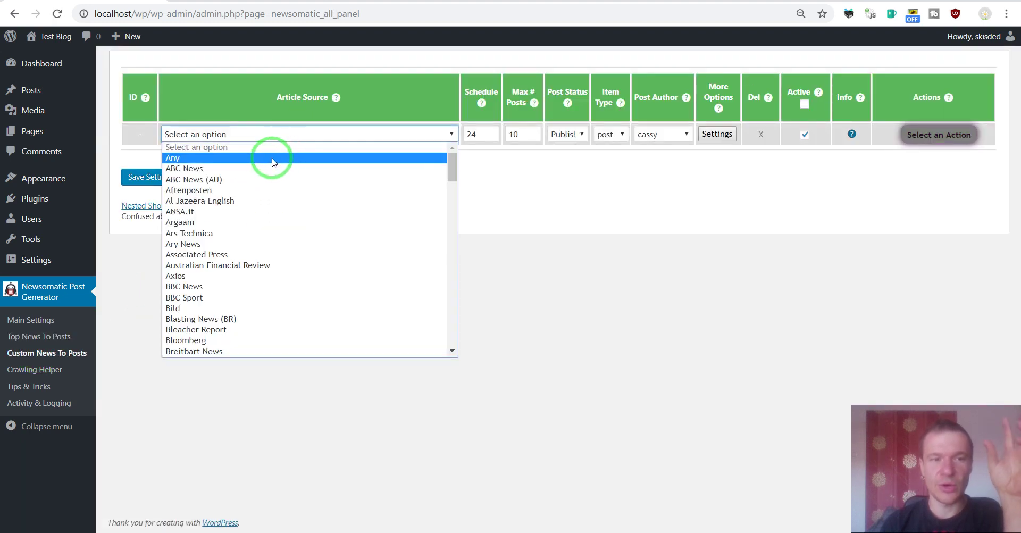
mouse_move(451, 165)
left_mouse_down()
mouse_move(452, 335)
mouse_move(452, 150)
left_mouse_up()
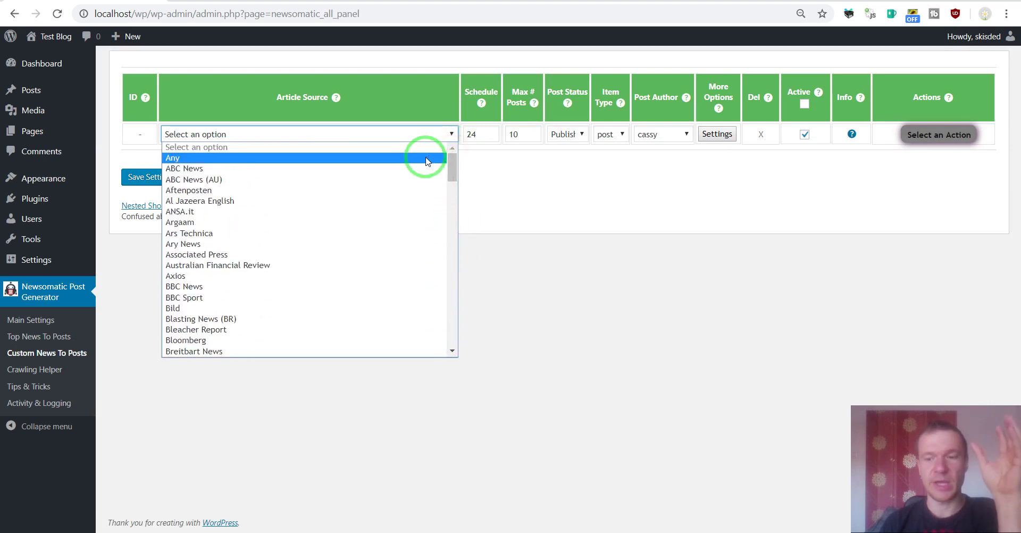
left_click(172, 158)
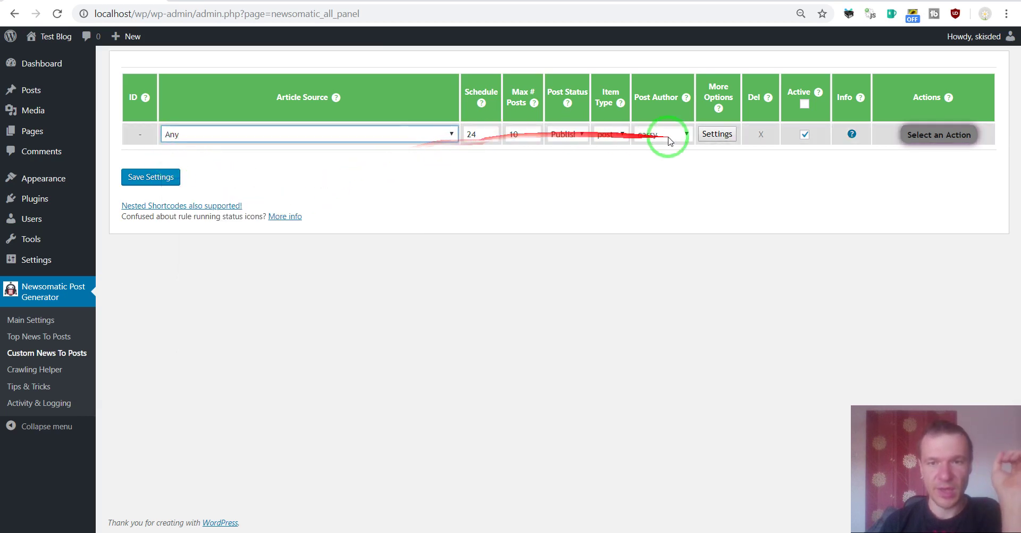
In the new rule's advanced settings, set the search query string to sport and the generated post language to German
left_click(717, 133)
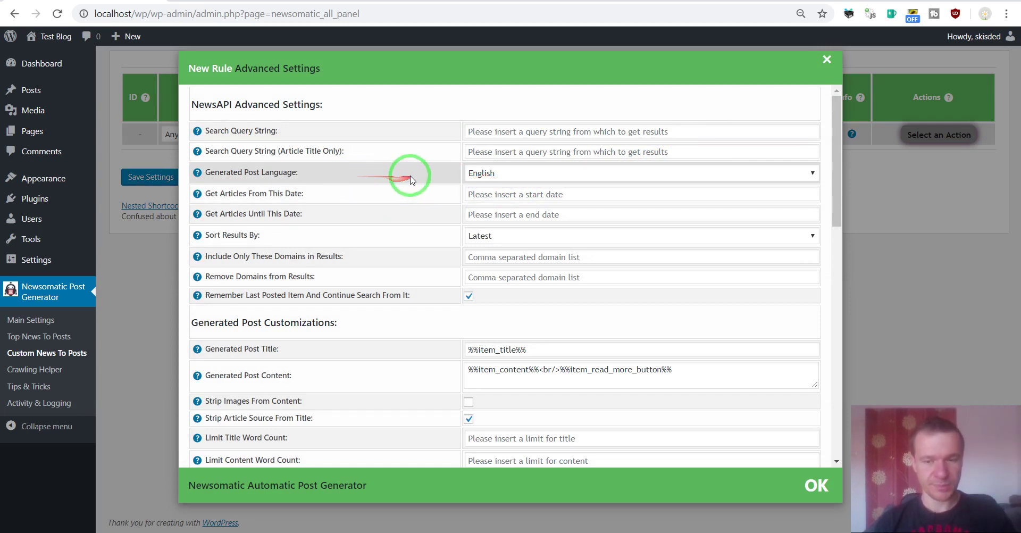
left_click(492, 132)
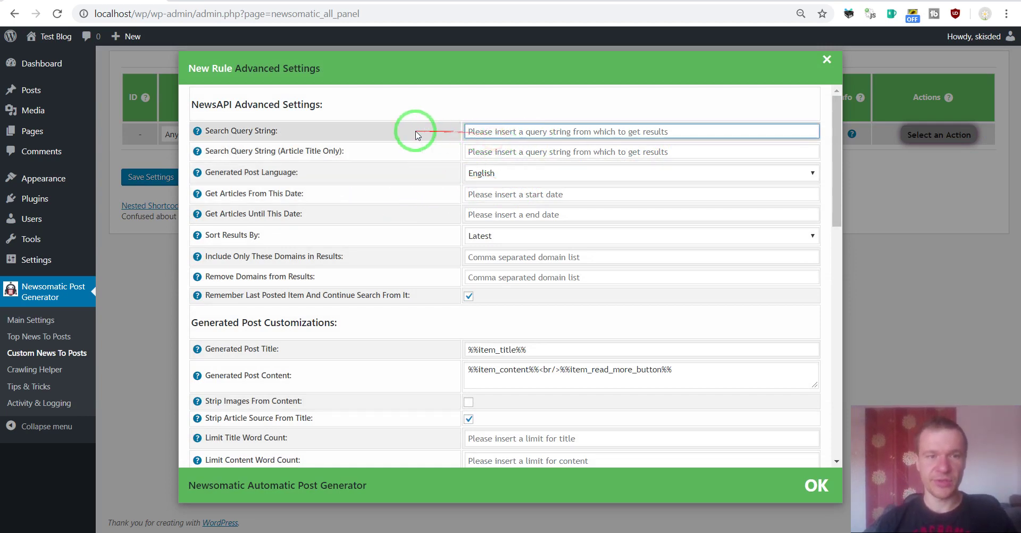
type("sport")
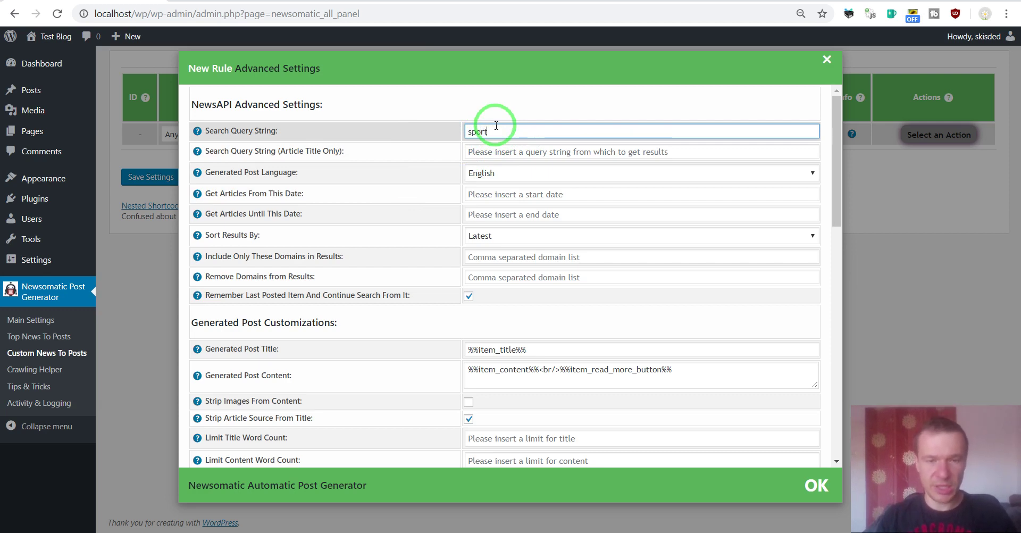
left_click_drag(243, 172, 289, 172)
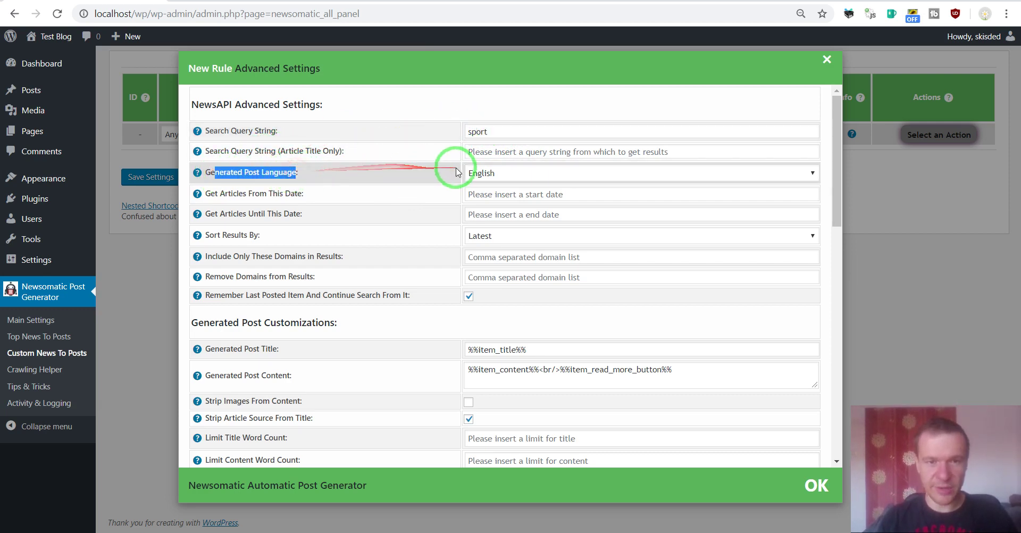
left_click(471, 173)
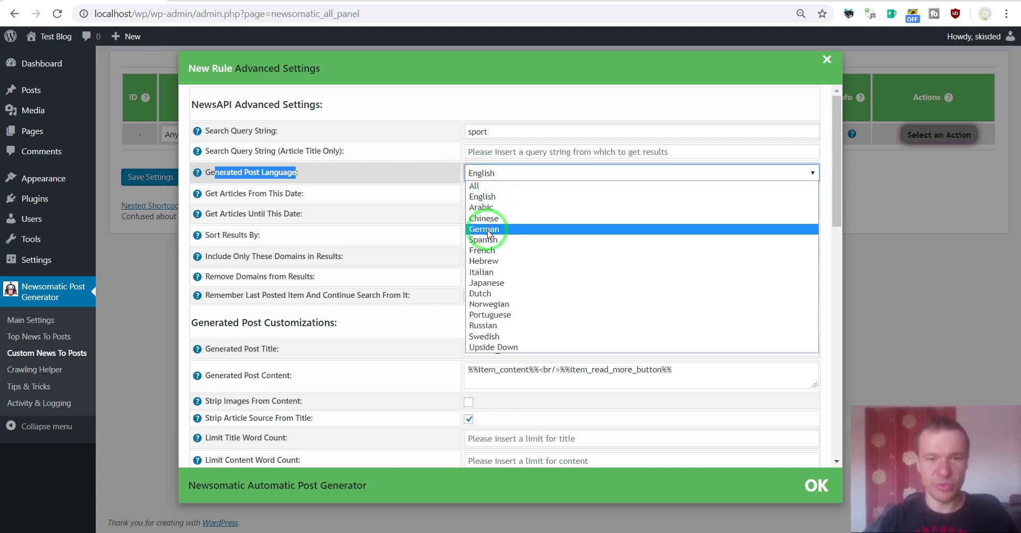
left_click(476, 231)
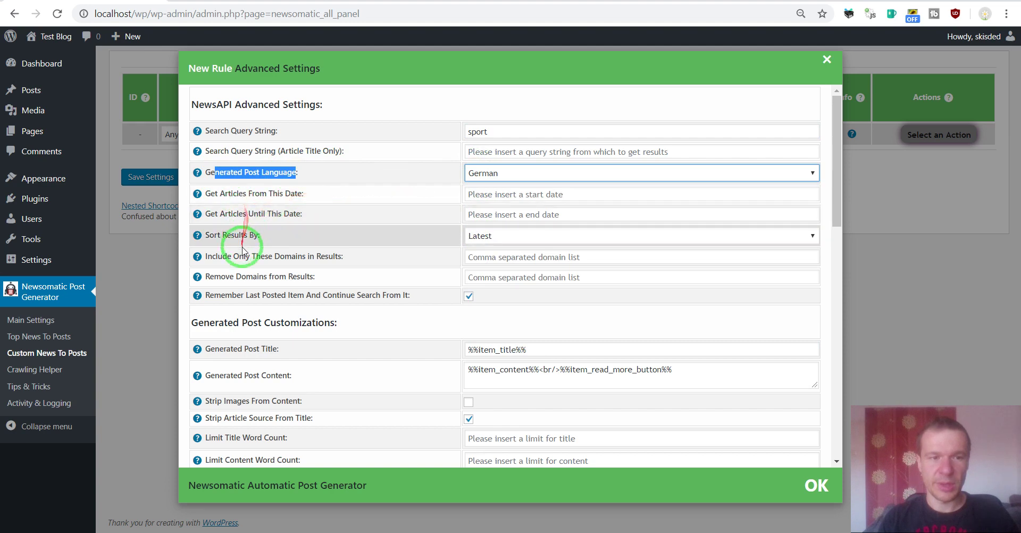
Review the title-only query, date range, sorting and domain filter options of the new rule, and save the rule
left_click(226, 155)
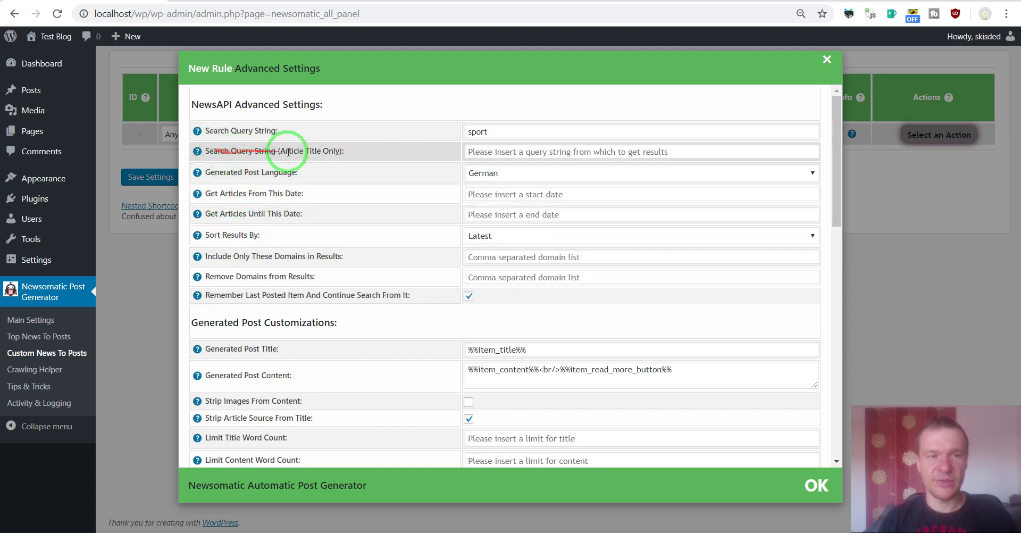
left_click_drag(281, 150, 337, 150)
left_click(483, 153)
left_click_drag(220, 194, 298, 192)
left_click_drag(218, 215, 287, 212)
left_click_drag(215, 235, 440, 240)
left_click(471, 236)
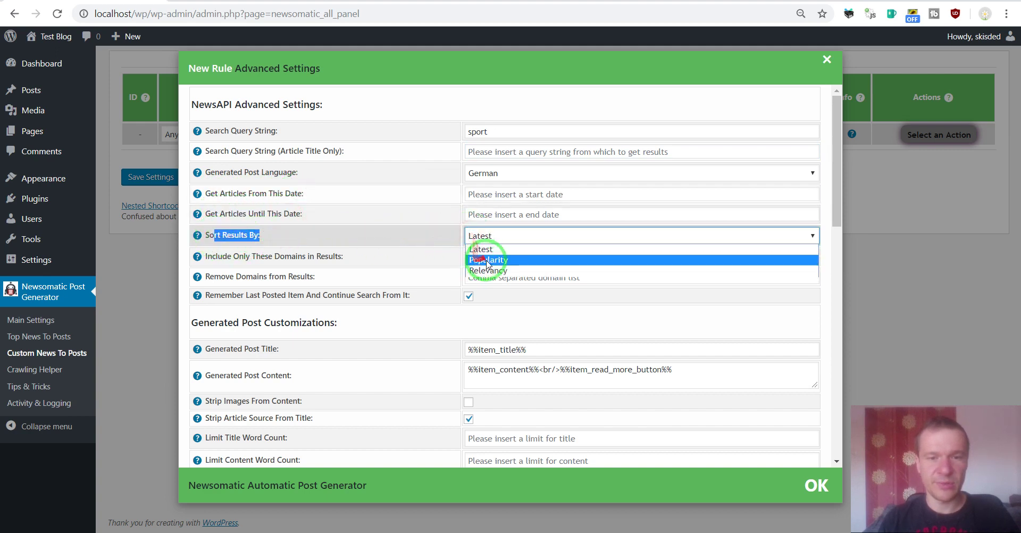
left_click_drag(227, 256, 326, 259)
left_click(270, 288)
left_click_drag(228, 273, 299, 277)
left_click_drag(249, 298, 172, 180)
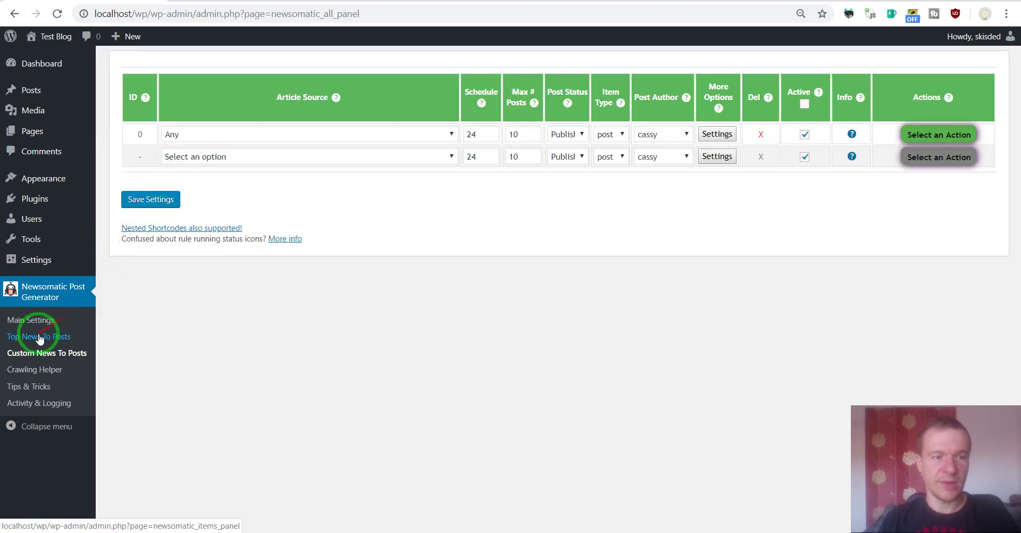
Return to the Top News To Posts rules and delete all posts generated by the Category - Sport rule, confirming the action
left_click(38, 341)
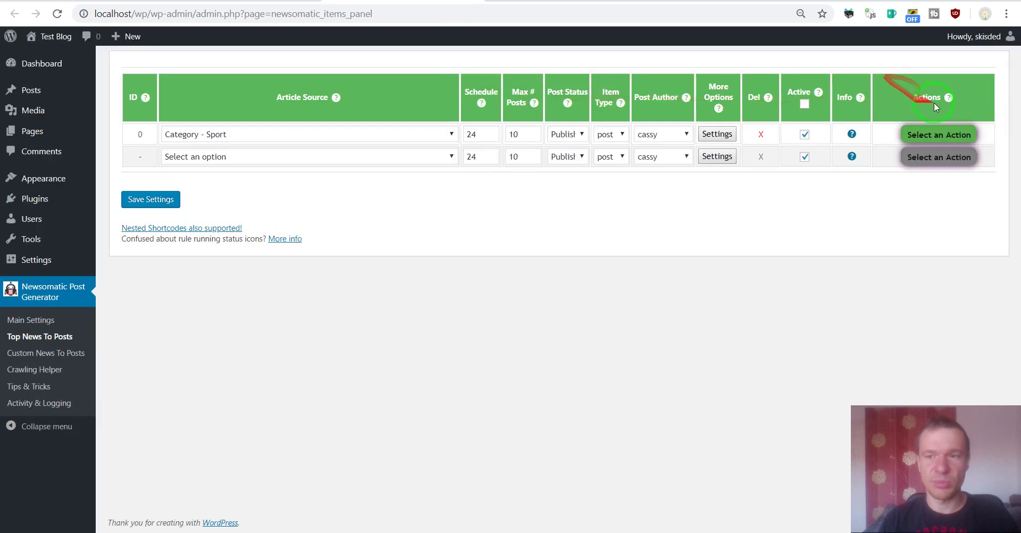
left_click(932, 135)
left_click(925, 189)
key("Return")
Glance at the blog's front page, return to the custom news rules and run the rule with source Any manually
left_click(404, 1)
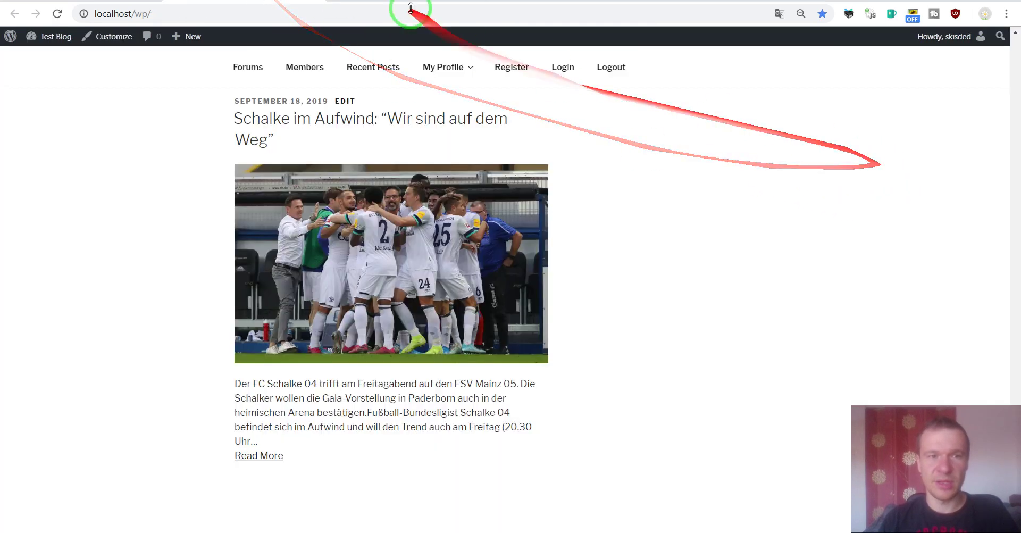
left_click(396, 1)
left_click(922, 134)
left_click(918, 157)
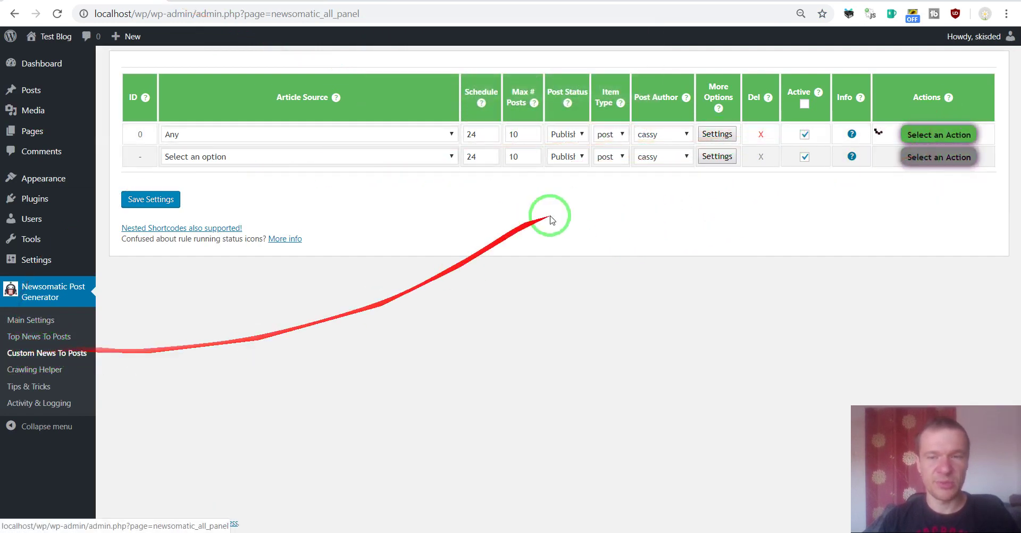
Check the search query and generated post language in the custom news rule's advanced settings
left_click(717, 134)
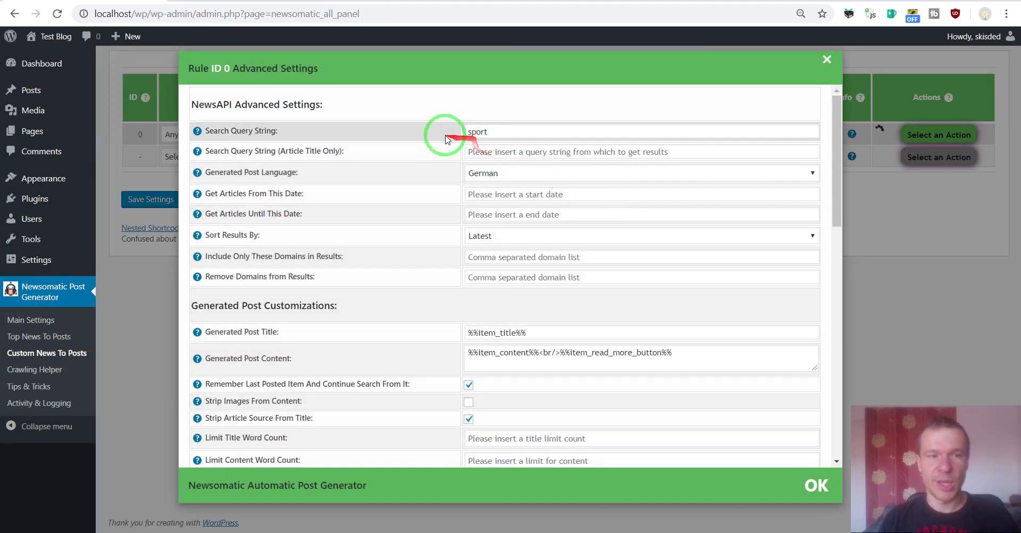
left_click_drag(492, 132, 468, 132)
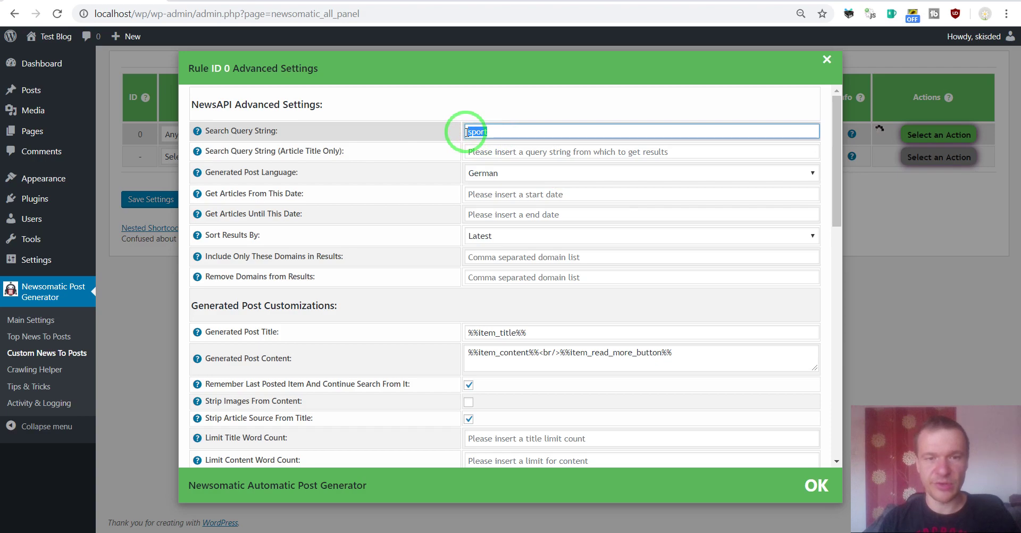
left_click(417, 174)
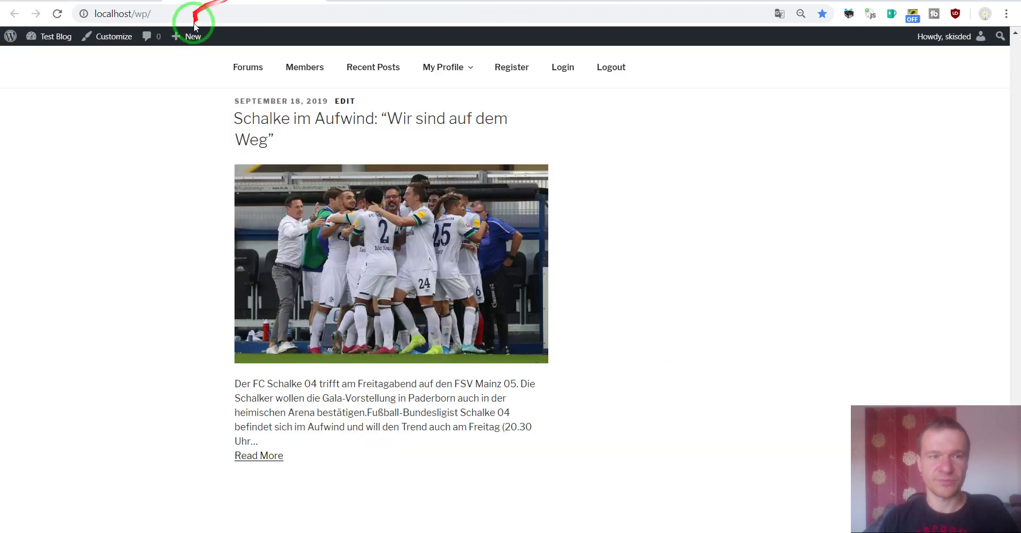
Reload the Test Blog's front page and examine the titles, images and text of the posts imported by the custom news rule
scroll(204, 122, "up", 6)
scroll(204, 121, "up", 10)
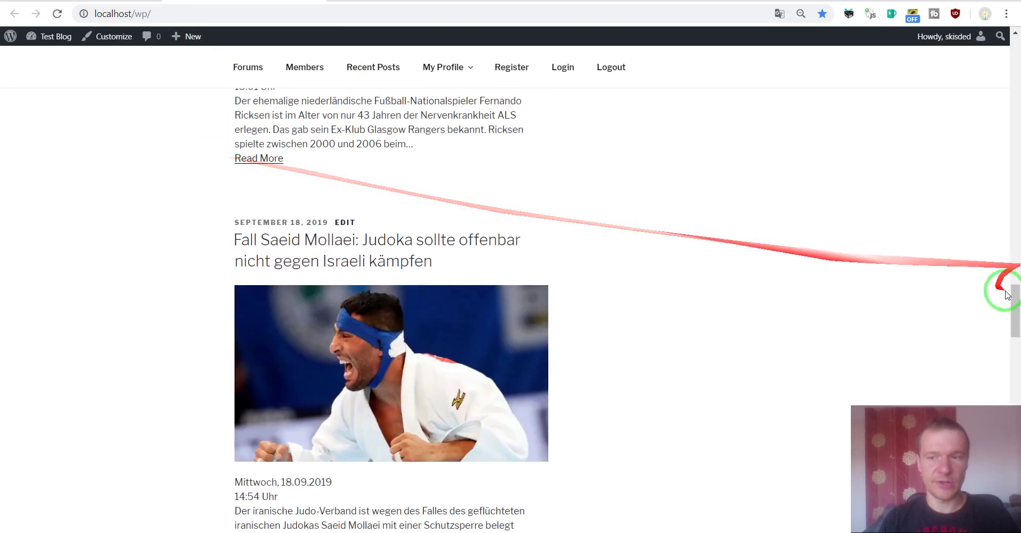
left_click_drag(1014, 290, 1017, 72)
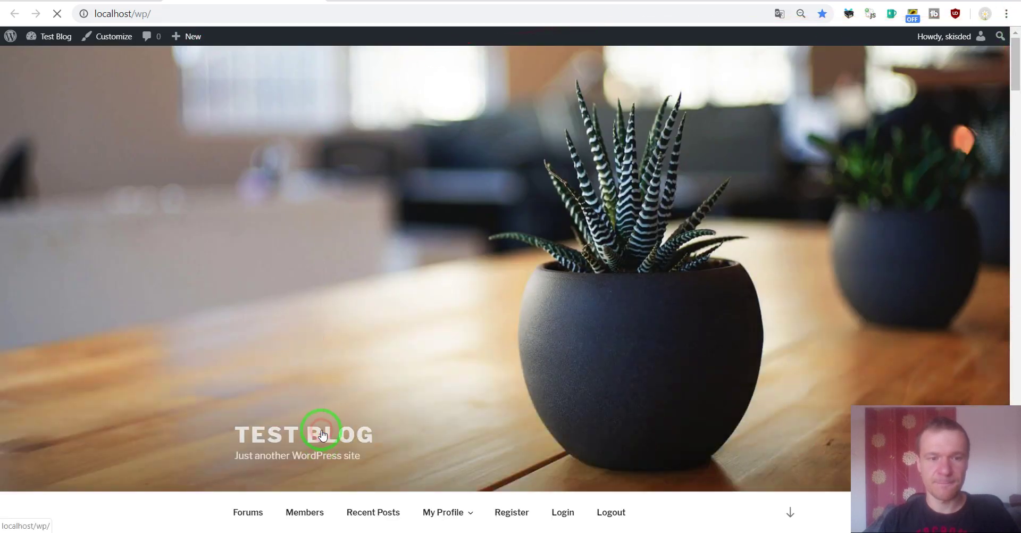
left_click(319, 432)
scroll(324, 321, "down", 7)
scroll(173, 334, "down", 3)
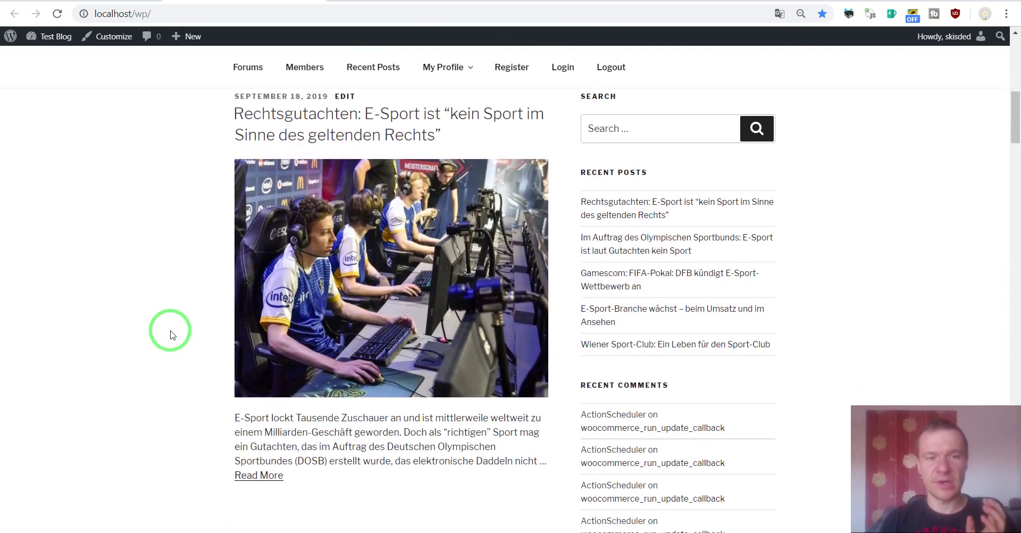
scroll(172, 334, "down", 15)
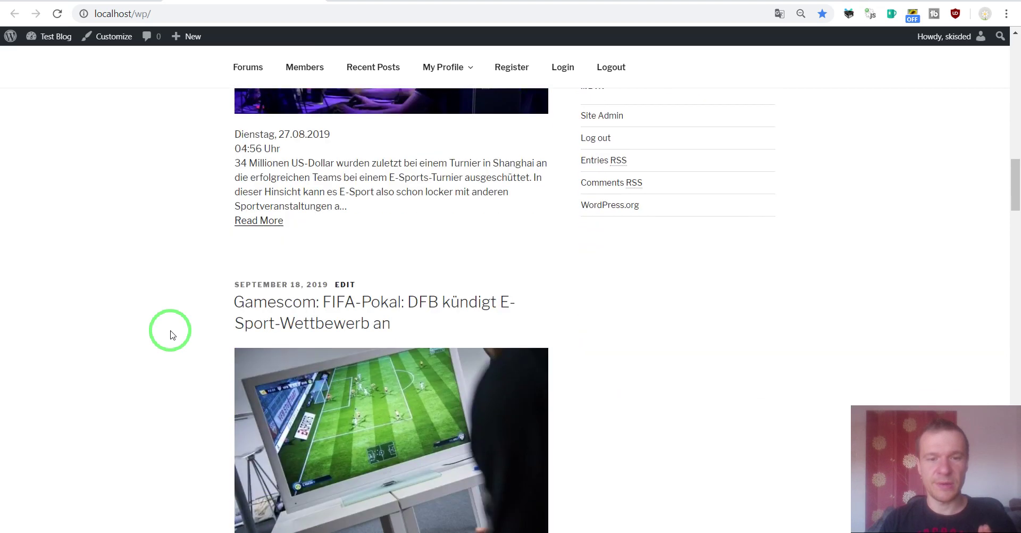
scroll(172, 334, "down", 3)
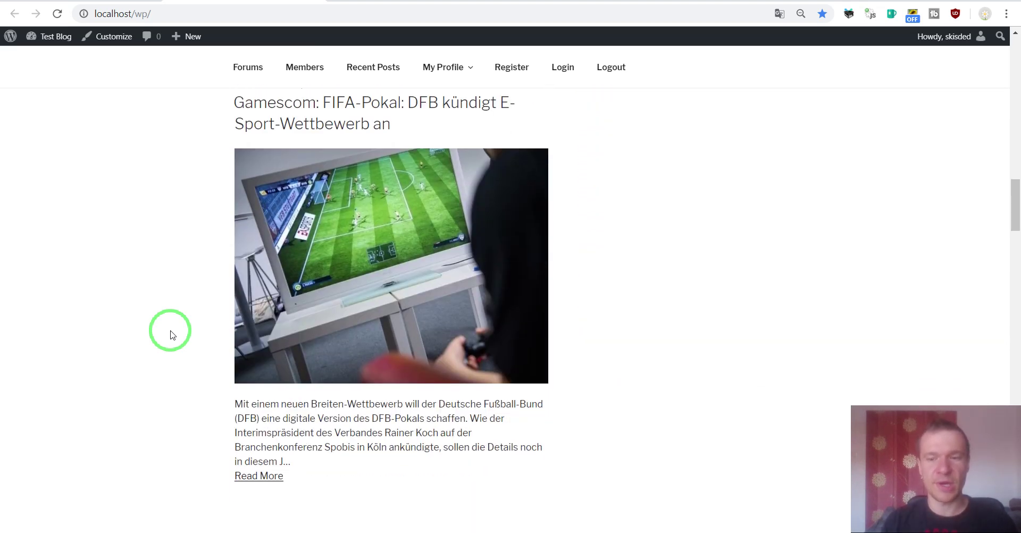
scroll(172, 334, "down", 9)
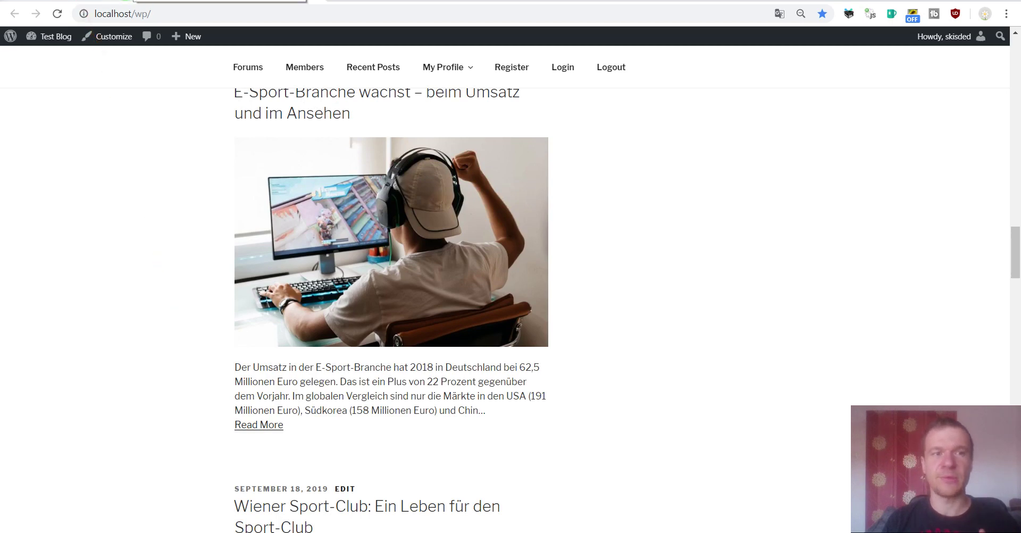
Revisit the Category - Sport rule's advanced settings, and look through the remaining imported posts on the blog's front page
left_click(126, 0)
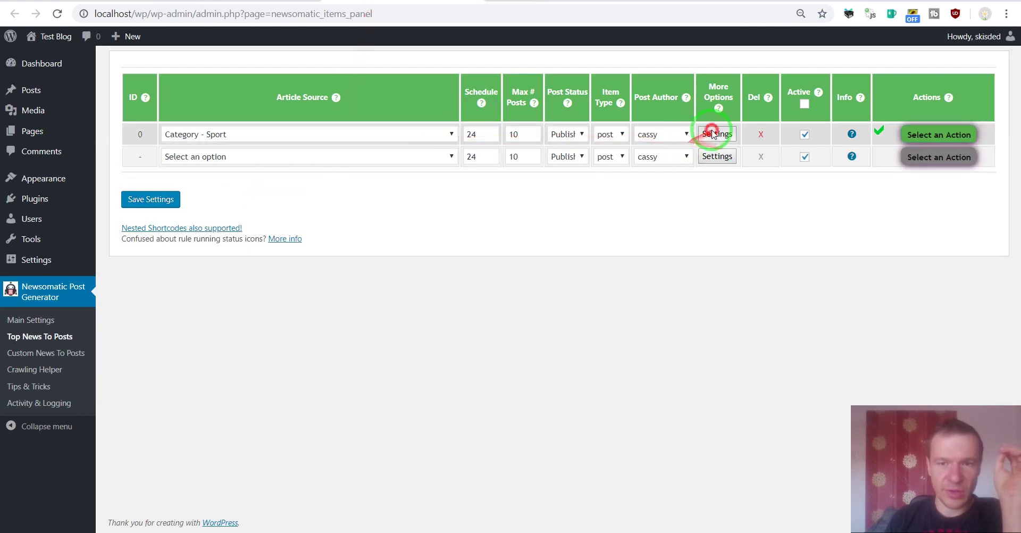
left_click(712, 134)
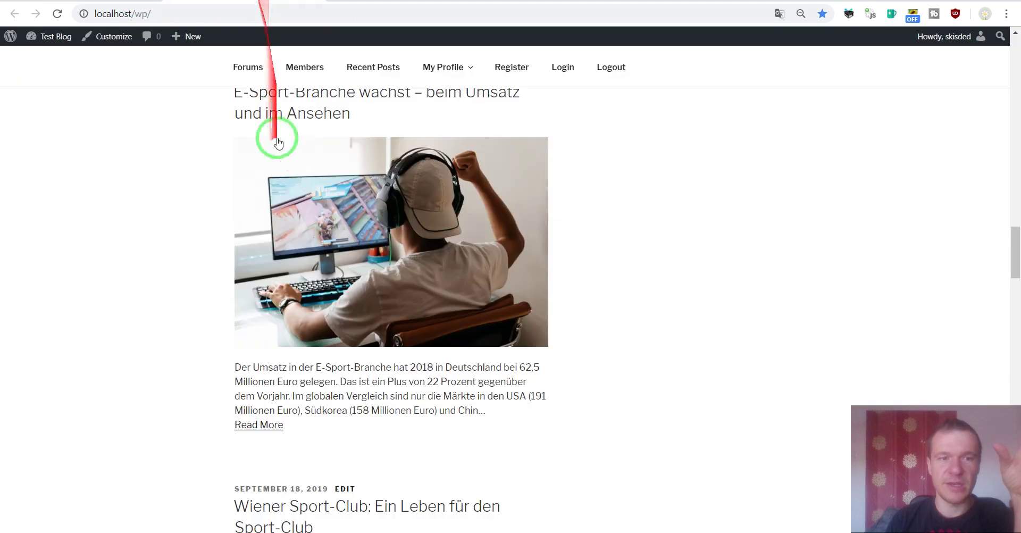
scroll(216, 229, "down", 5)
scroll(216, 230, "down", 3)
scroll(217, 234, "up", 1)
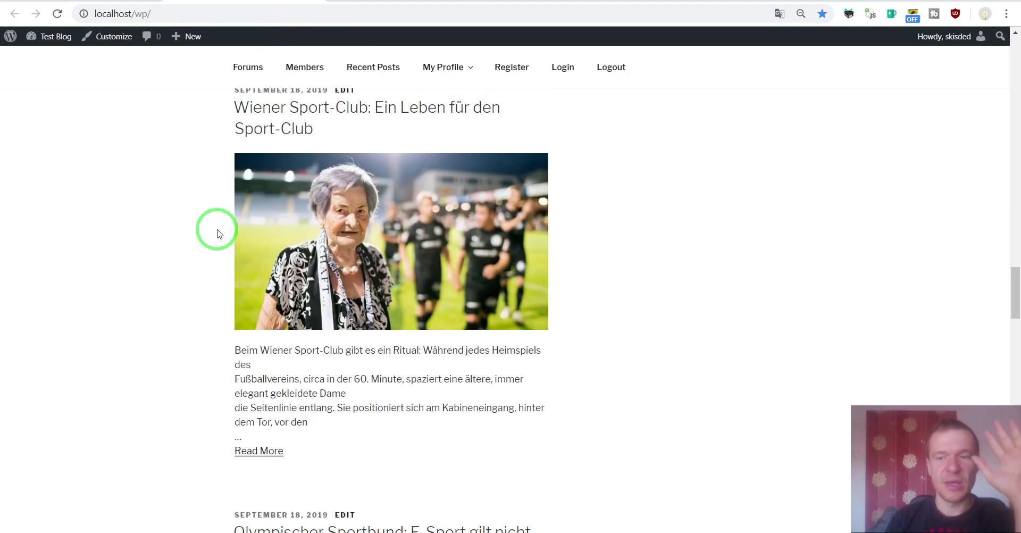
scroll(217, 234, "down", 5)
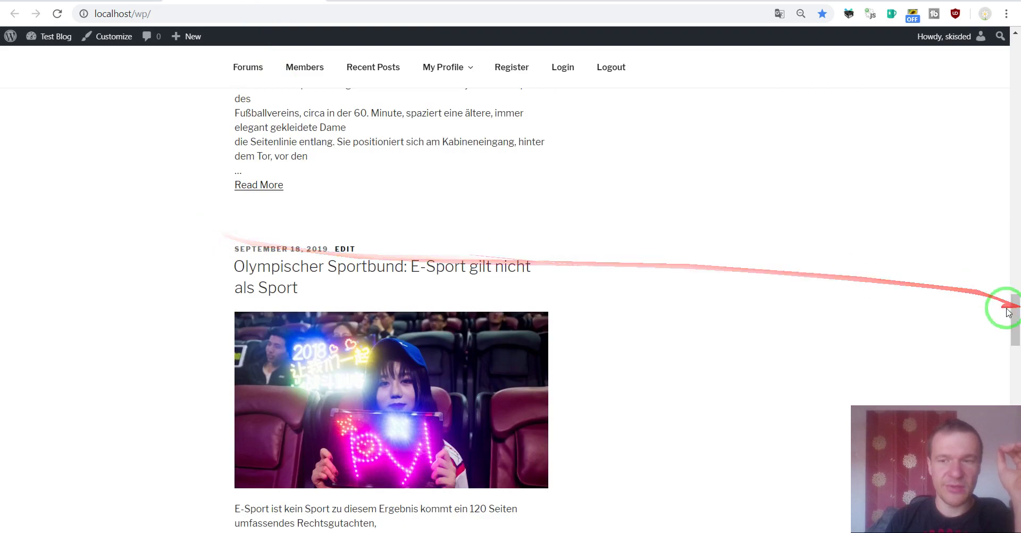
left_click_drag(1010, 307, 1011, 85)
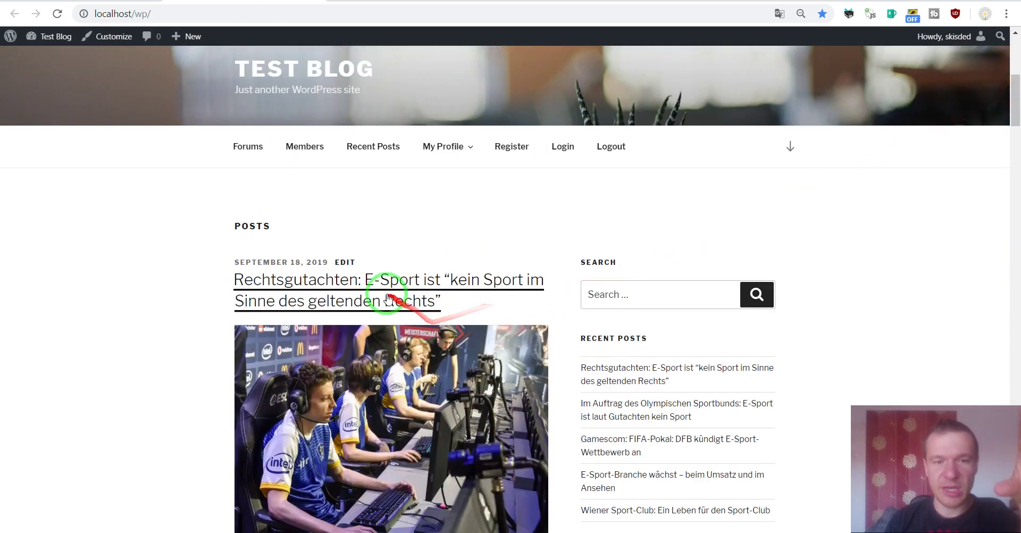